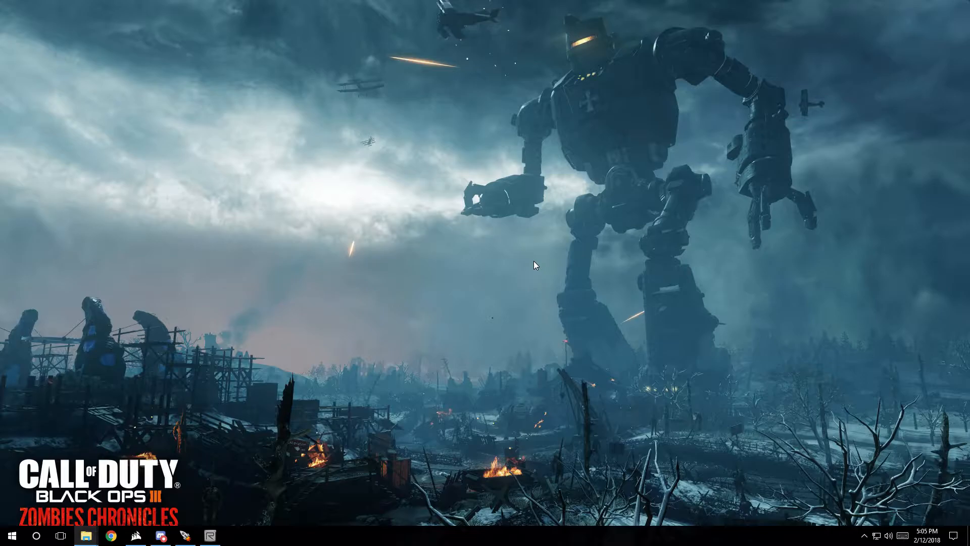
Switch to the Radiant editor with unnamed.map and bring up the XZ Front grid view
click(210, 536)
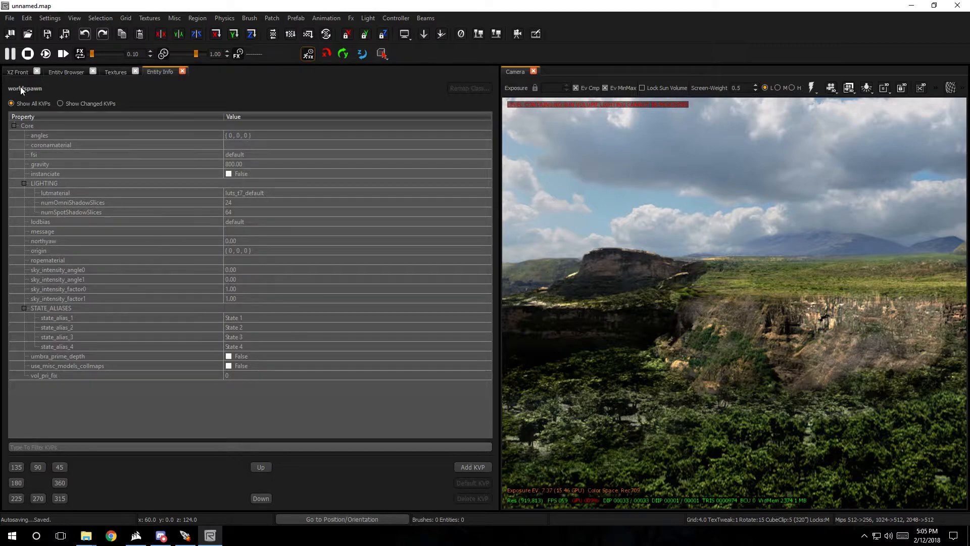
click(18, 72)
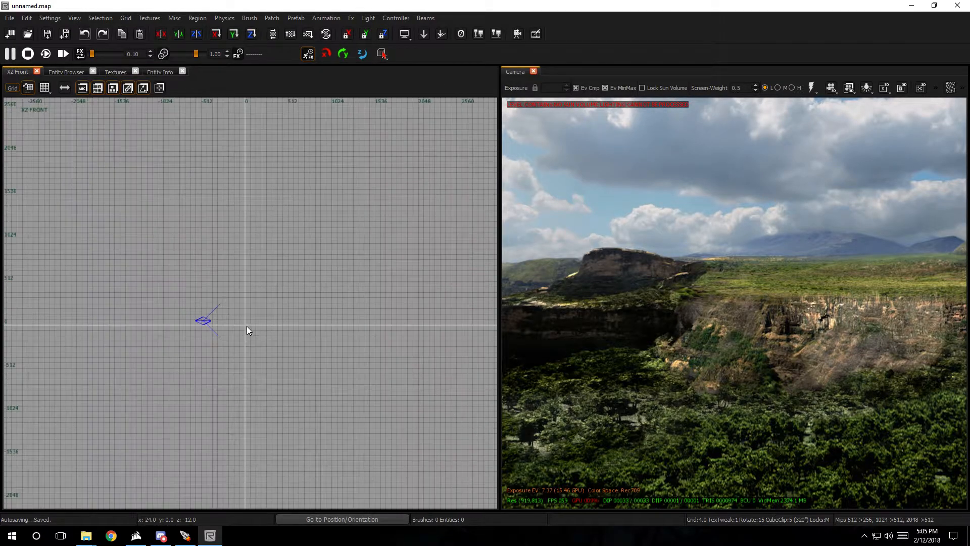
scroll(273, 331, up, 3)
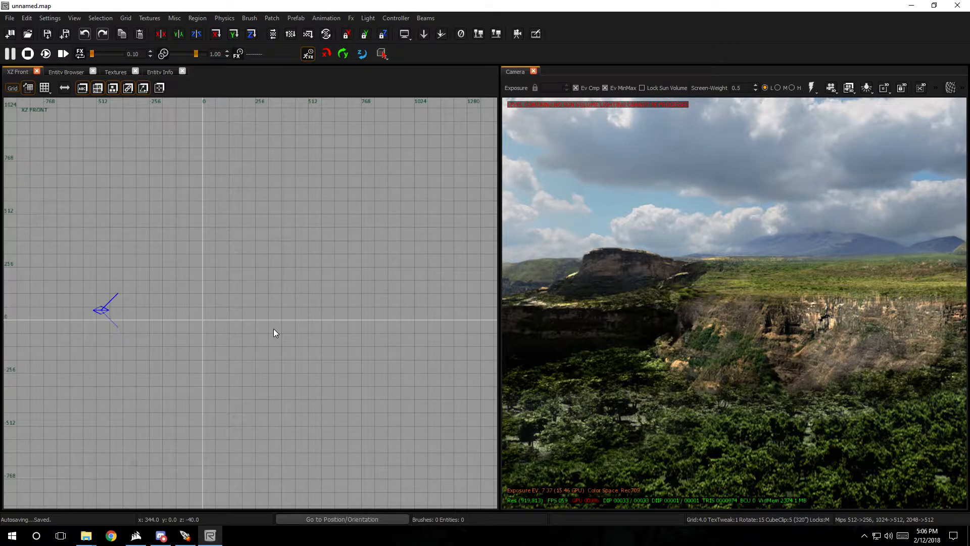
scroll(268, 330, down, 3)
scroll(248, 328, up, 3)
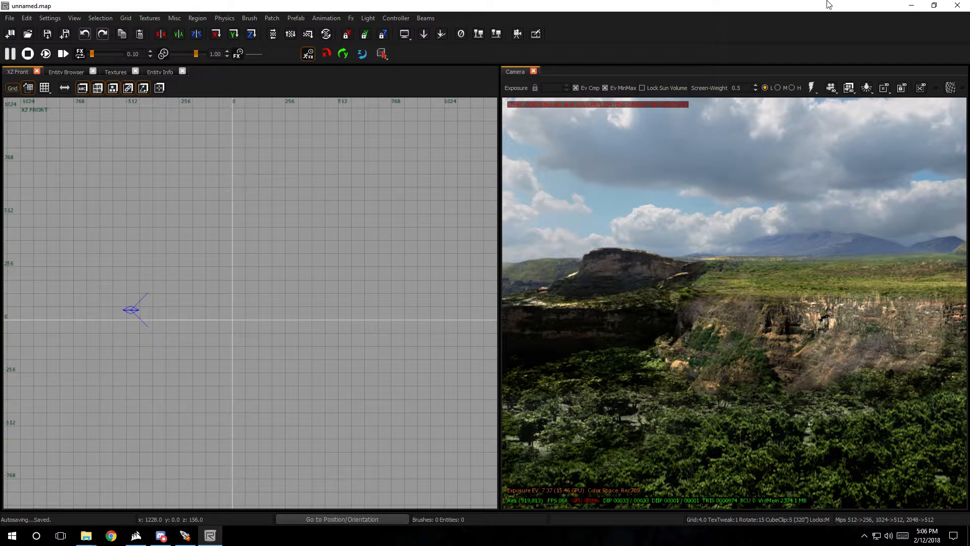
Launch osdHotkey from the OSD HOTKEY folder, minimize the folder window and return to the Radiant editor
click(912, 6)
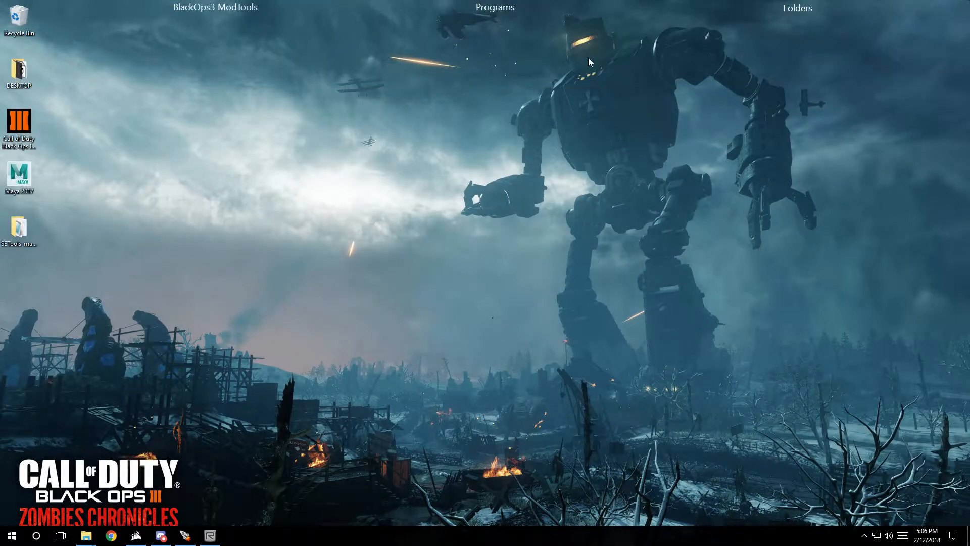
mouse_move(85, 534)
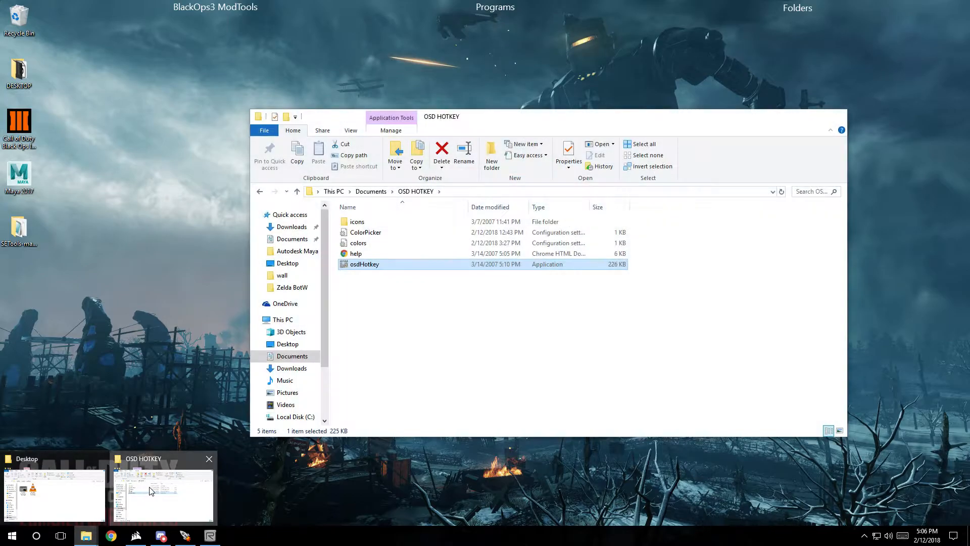
click(150, 490)
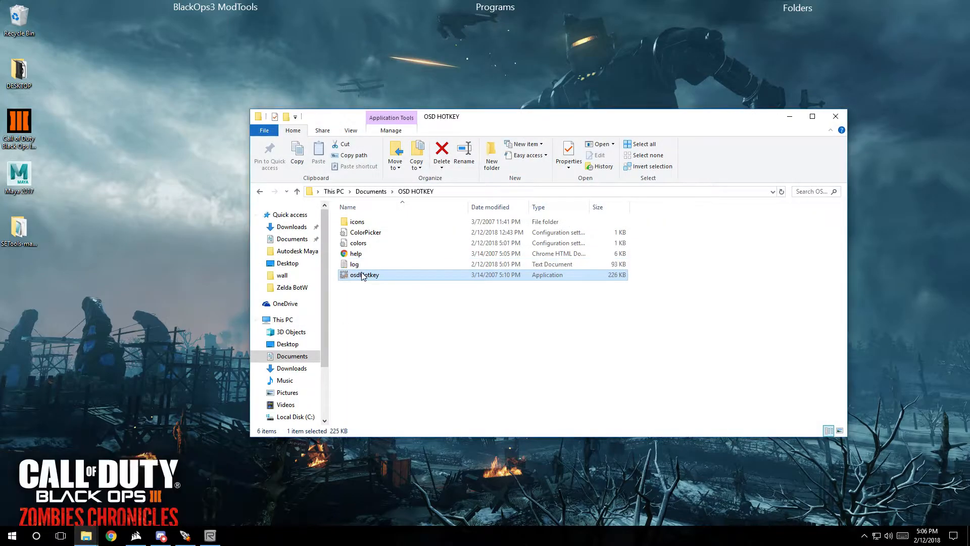
click(789, 116)
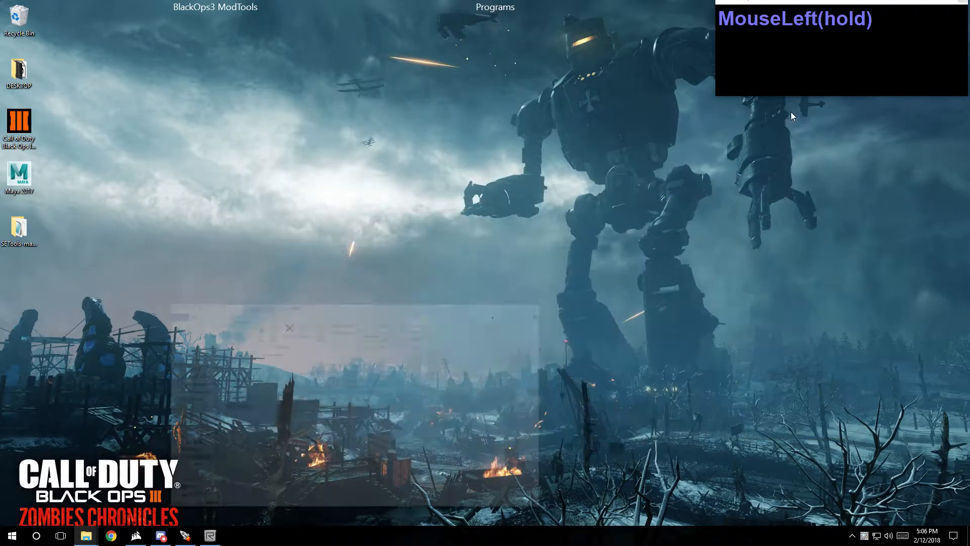
click(210, 535)
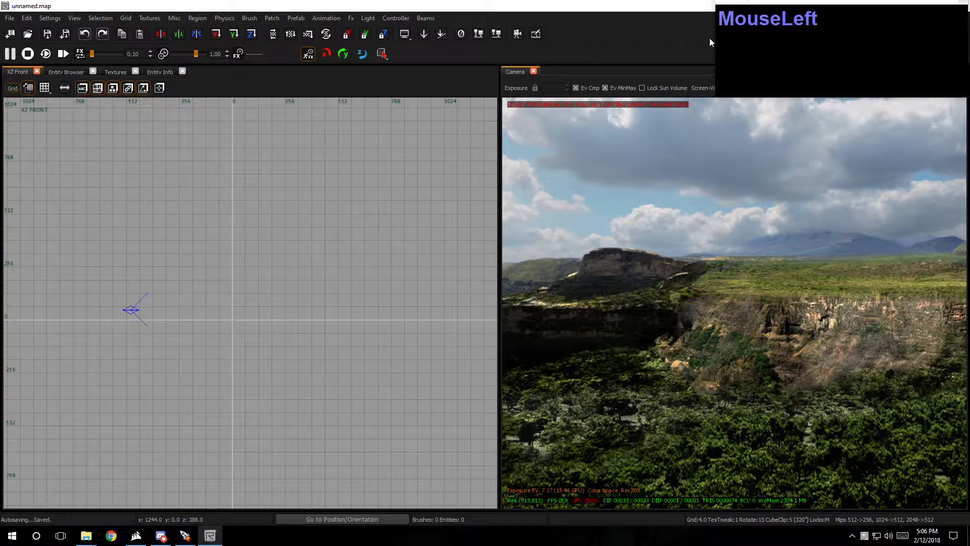
Set the editing grid size to Grid 8
scroll(214, 378, up, 2)
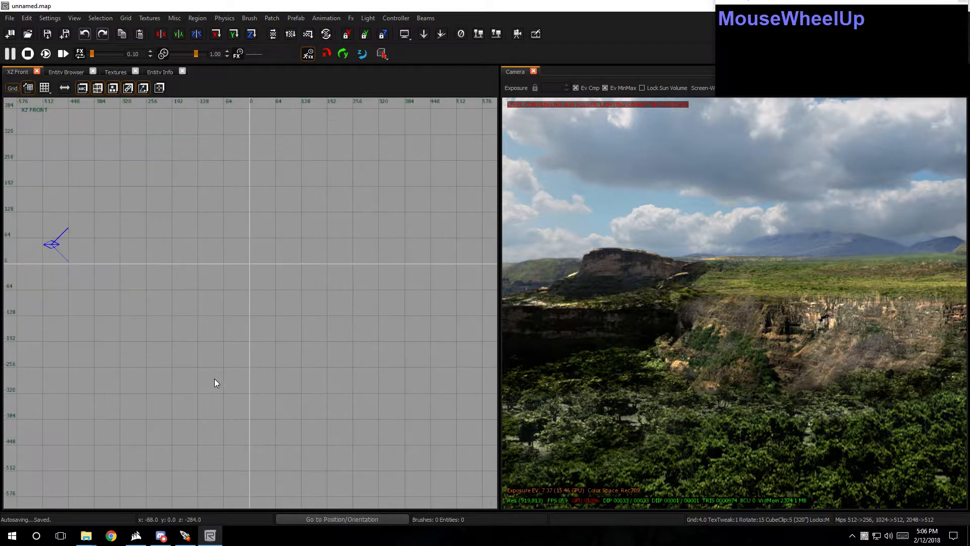
scroll(204, 354, down, 2)
scroll(203, 353, down, 2)
drag(44, 90, 51, 133)
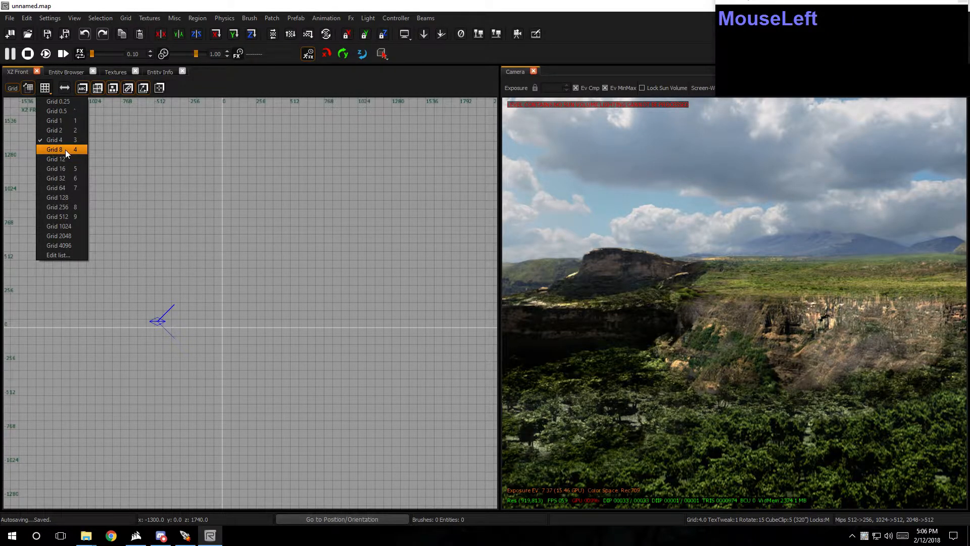
click(65, 150)
Create a brush centred on the origin in the front view and size it to 512 by 512 units
scroll(213, 374, up, 2)
scroll(204, 263, up, 1)
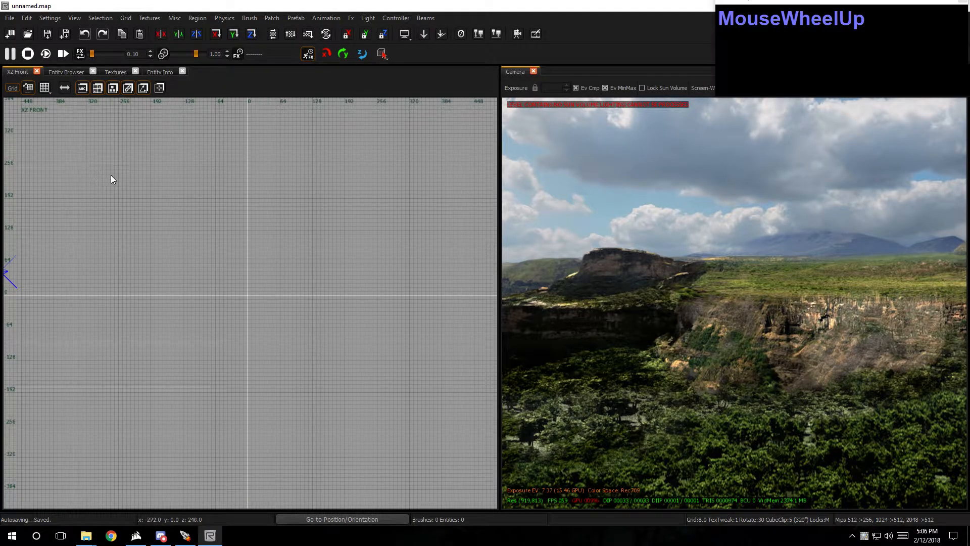
mouse_move(121, 171)
mouse_down()
mouse_move(258, 363)
mouse_move(327, 398)
mouse_move(379, 401)
mouse_up()
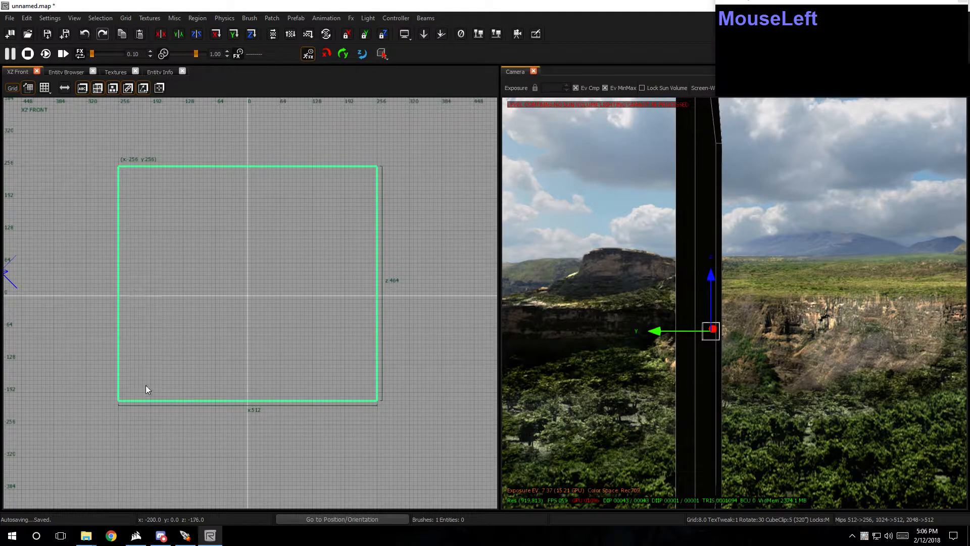
mouse_move(159, 435)
mouse_down()
mouse_move(160, 455)
mouse_move(350, 450)
mouse_up()
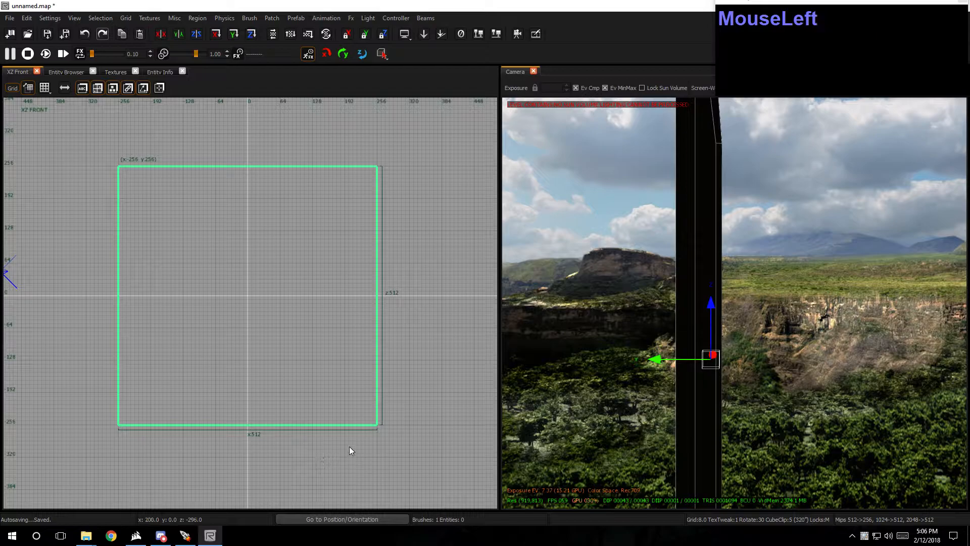
Flatten the brush to a thin slab just below zero height and extend its depth to form a 512 by 512 floor
drag(207, 168, 213, 260)
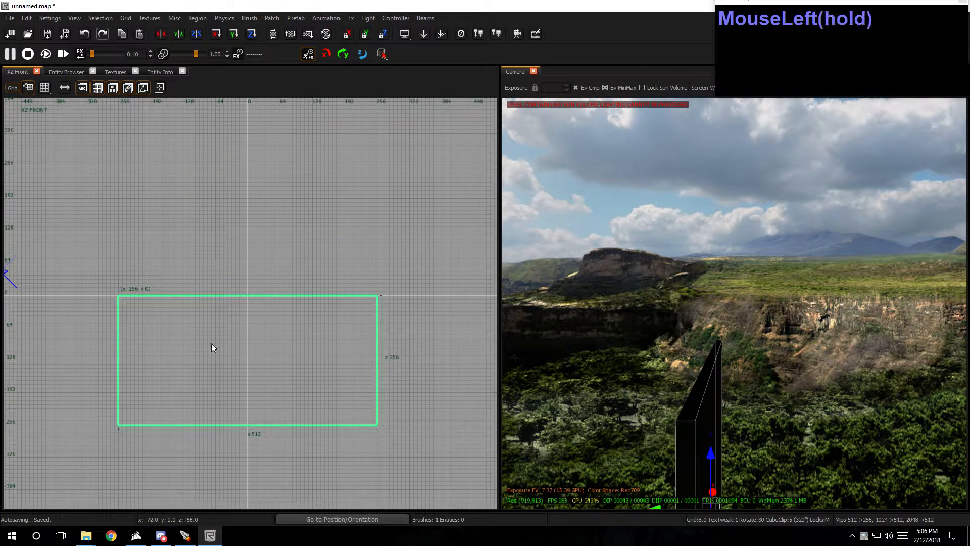
drag(220, 437, 203, 313)
key(Tab)
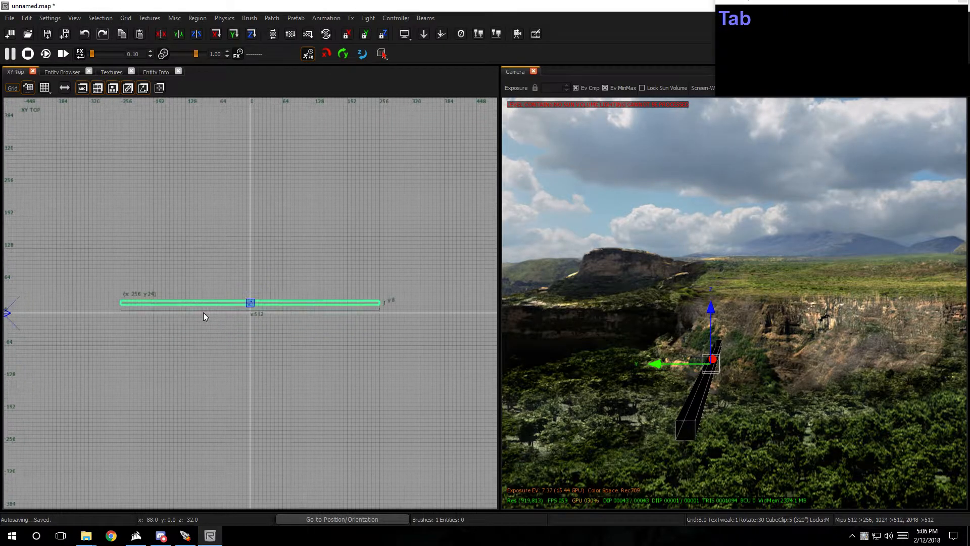
key(Tab)
key(Tab)
key(Tab)
mouse_move(228, 299)
mouse_down()
mouse_move(220, 161)
mouse_move(205, 341)
mouse_move(234, 474)
mouse_up()
right_drag(602, 360, 612, 343)
key(F7)
key(Escape)
Create a wall brush along the floor's upper edge in the top view and thin it to 8 units
scroll(152, 217, up, 3)
drag(104, 160, 435, 209)
scroll(245, 268, down, 3)
scroll(328, 247, up, 3)
drag(238, 243, 309, 253)
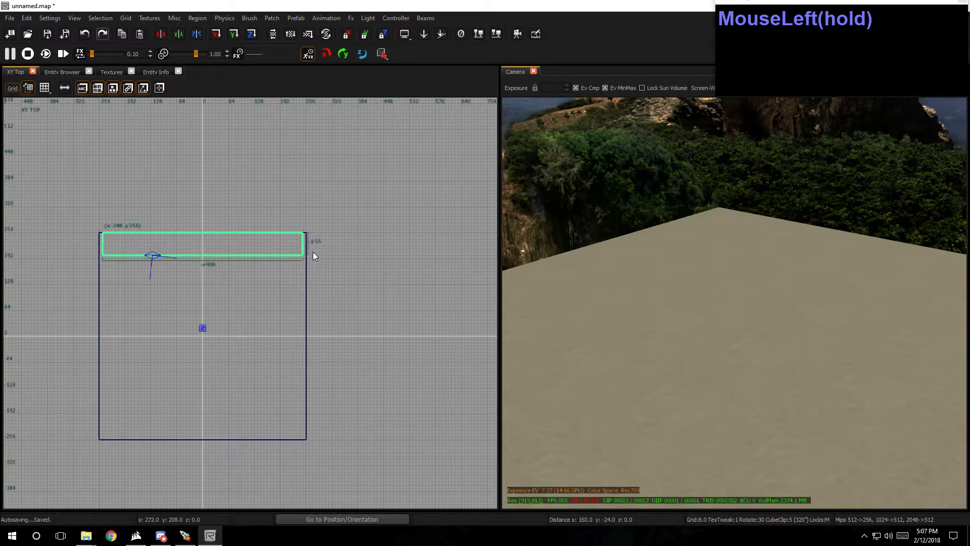
mouse_move(261, 277)
mouse_down()
mouse_move(266, 259)
mouse_move(202, 245)
mouse_move(209, 211)
mouse_up()
Adjust the wall in the front view so it stands on the floor with a height of 128 units
key(ctrl+Tab)
scroll(212, 310, up, 4)
scroll(202, 307, down, 4)
mouse_move(183, 322)
mouse_down()
mouse_move(182, 310)
mouse_move(177, 317)
mouse_up()
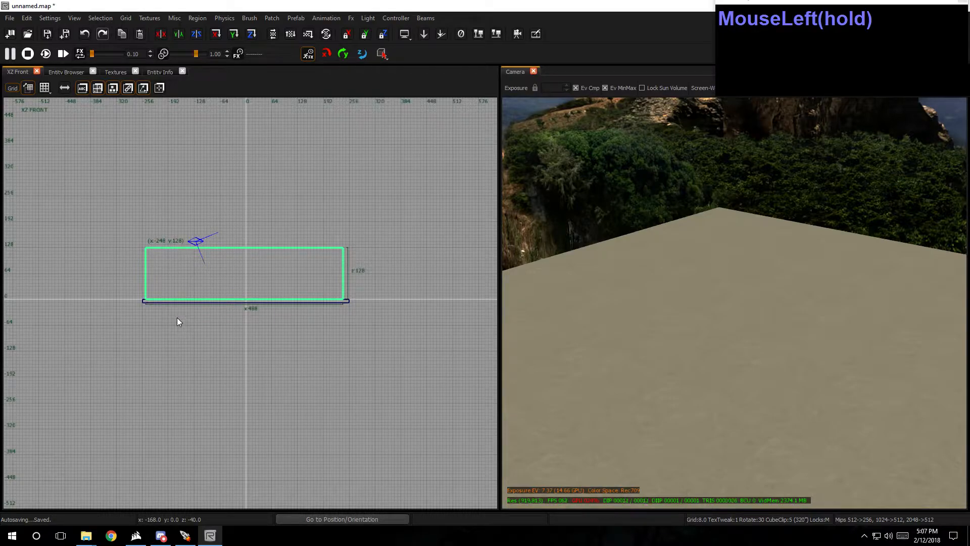
right_drag(599, 319, 599, 320)
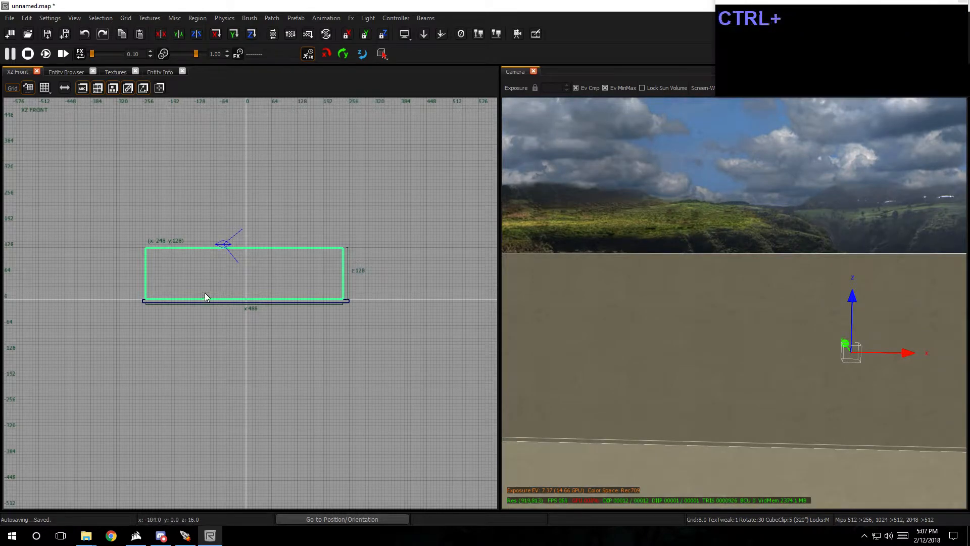
Duplicate the wall and move the copy to the opposite, lower edge of the floor in the top view
key(ctrl+Tab)
scroll(250, 386, down, 2)
scroll(250, 386, up, 4)
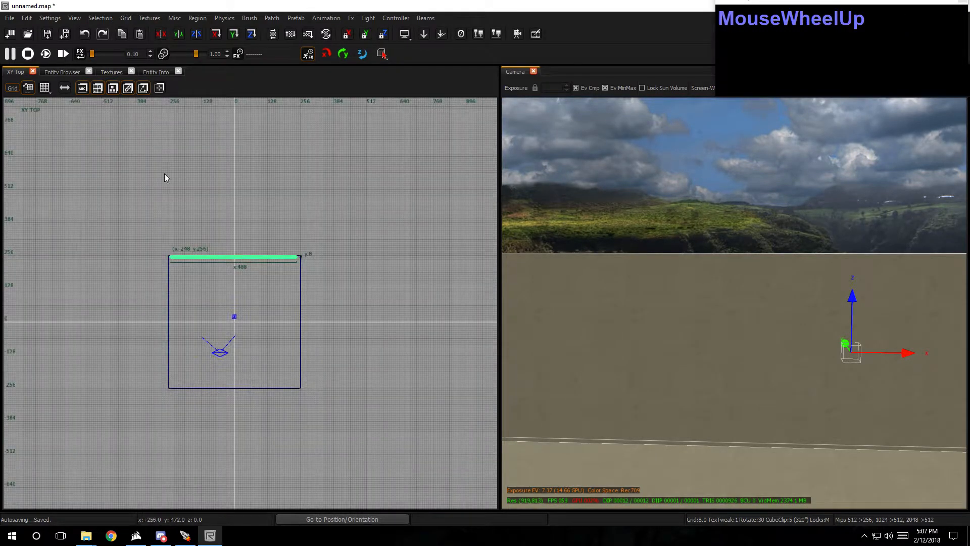
click(123, 36)
click(141, 36)
alt+drag(223, 304, 232, 410)
Stretch the copied wall to 496 units so an 8-unit gap is left at each corner
scroll(228, 404, up, 3)
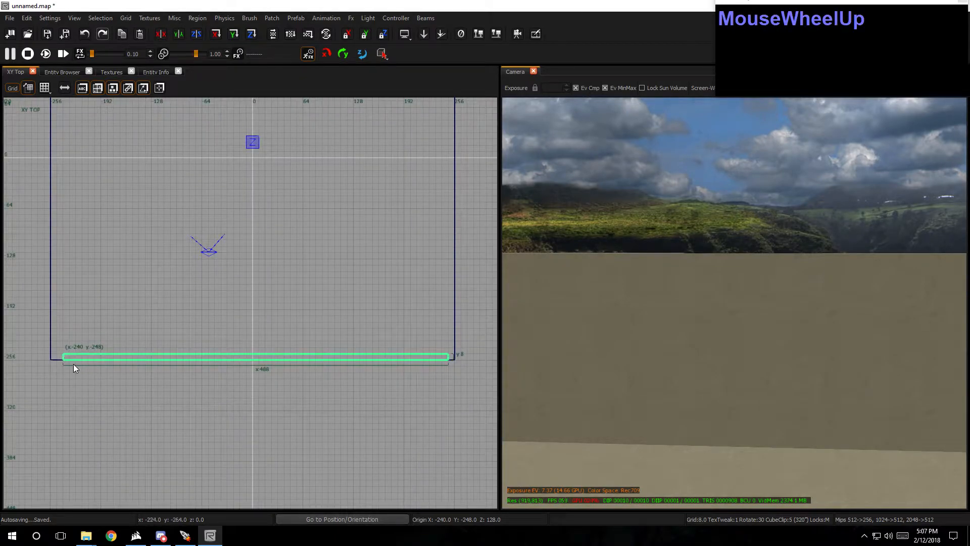
click(50, 355)
scroll(68, 348, down, 5)
key(Escape)
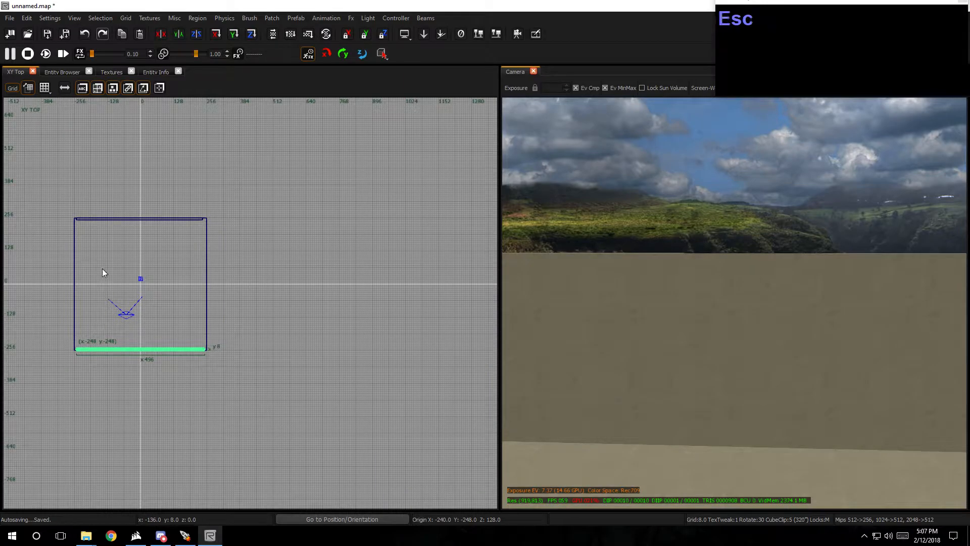
Stretch the original wall on the upper edge to 496 units, leaving an 8-unit gap at each corner
scroll(83, 230, up, 8)
shift+click(368, 173)
drag(413, 169, 423, 169)
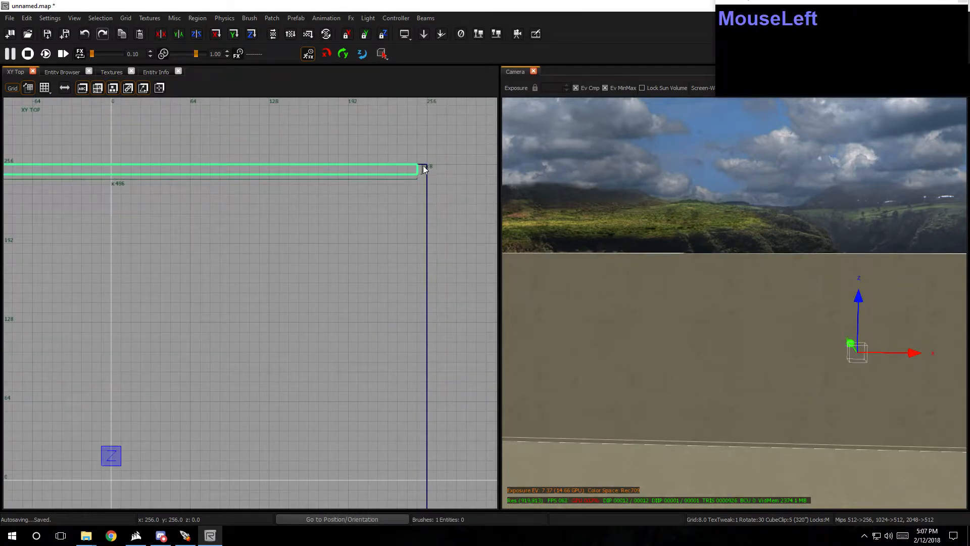
scroll(344, 263, down, 3)
scroll(290, 353, up, 1)
key(Escape)
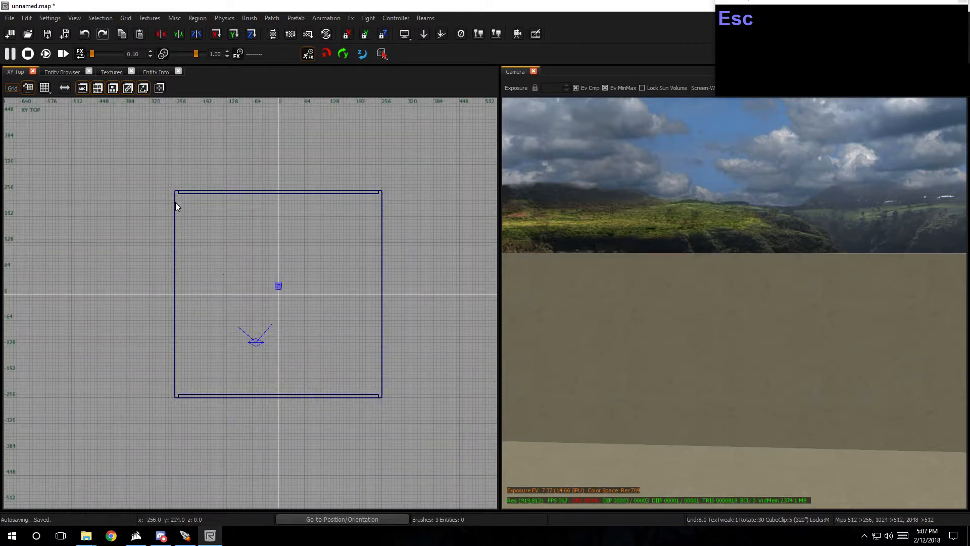
Create two 8-unit-thick walls, 496 units long, along the floor's left and right edges between the corner gaps
mouse_move(175, 194)
mouse_down()
mouse_move(229, 398)
mouse_move(212, 366)
mouse_move(177, 360)
mouse_up()
key(Escape)
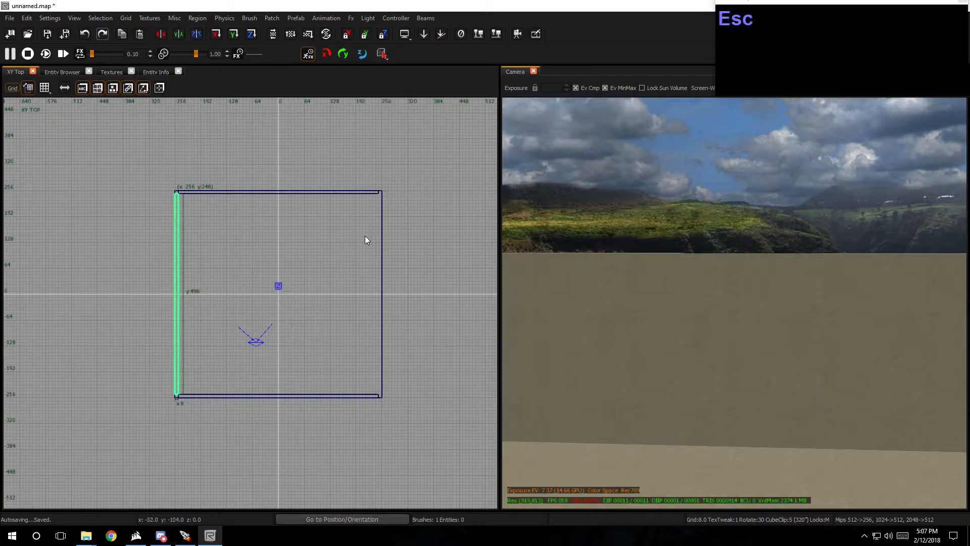
mouse_move(377, 193)
mouse_down()
mouse_move(396, 402)
mouse_move(381, 368)
mouse_up()
key(Escape)
Try stretching the lower-edge wall across the corner gap to 504 units, and shrink it back
mouse_move(526, 363)
right_down()
mouse_move(586, 389)
mouse_move(632, 354)
mouse_move(717, 359)
mouse_move(595, 354)
right_up()
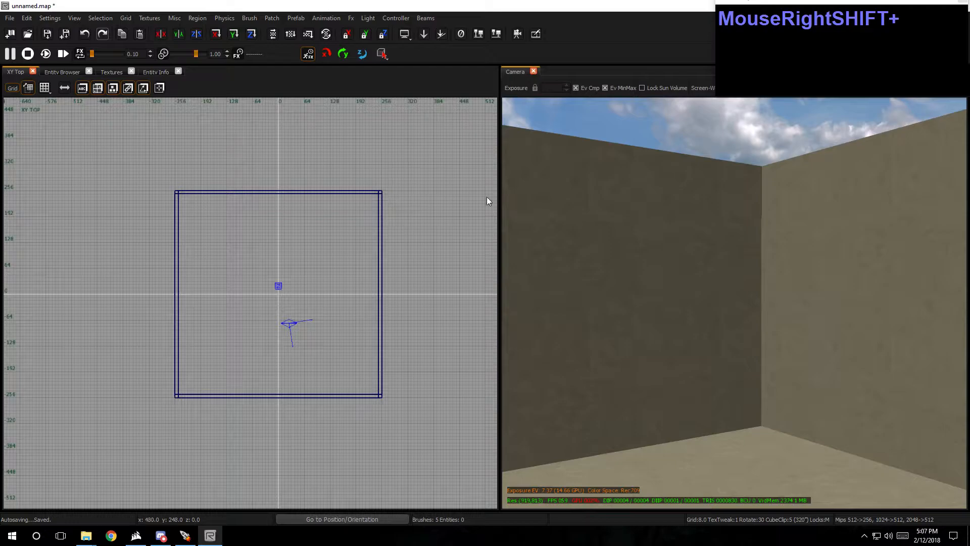
shift+click(798, 204)
right_drag(799, 334, 783, 359)
drag(391, 393, 396, 394)
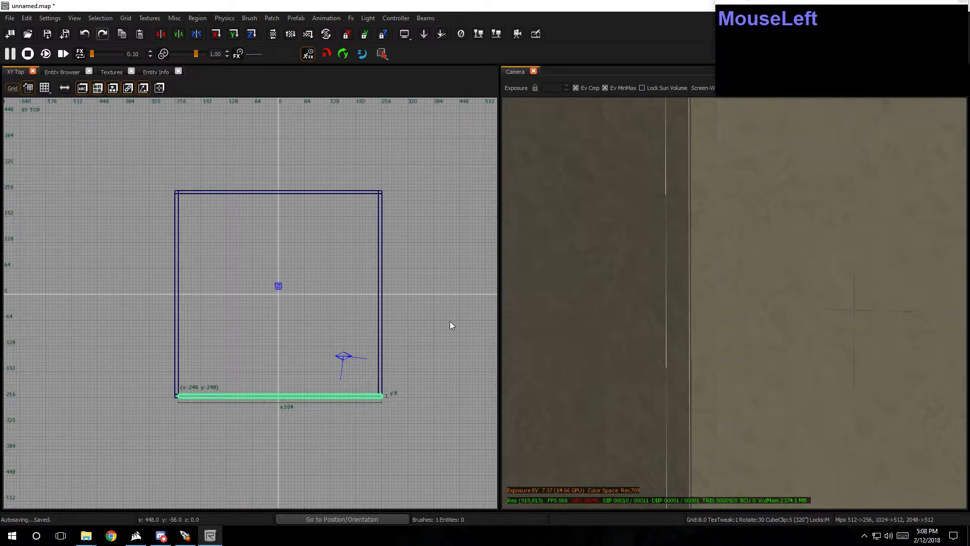
drag(402, 394, 401, 392)
right_drag(613, 361, 392, 390)
key(Escape)
Fill the lower-right corner gap with an 8 by 8 brush, 128 units high
scroll(389, 397, up, 8)
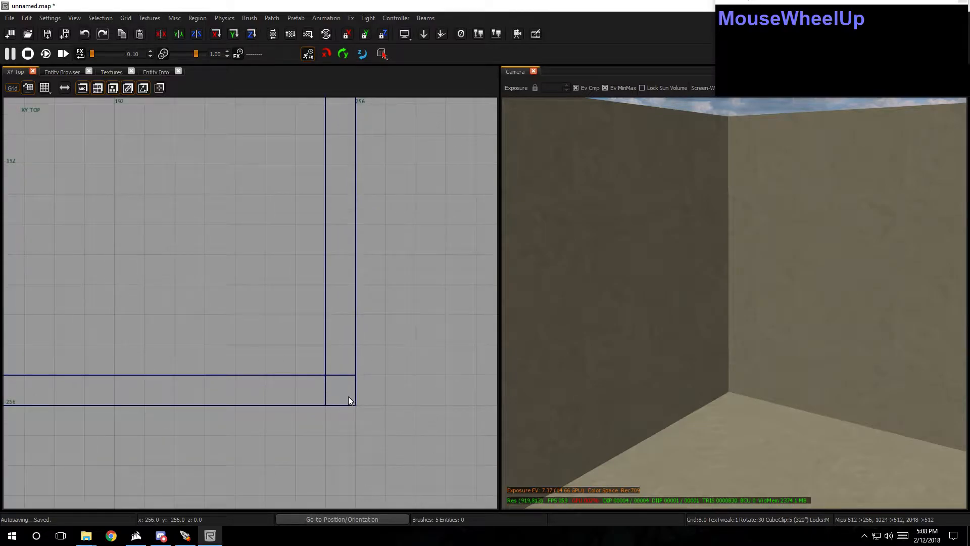
drag(326, 376, 357, 406)
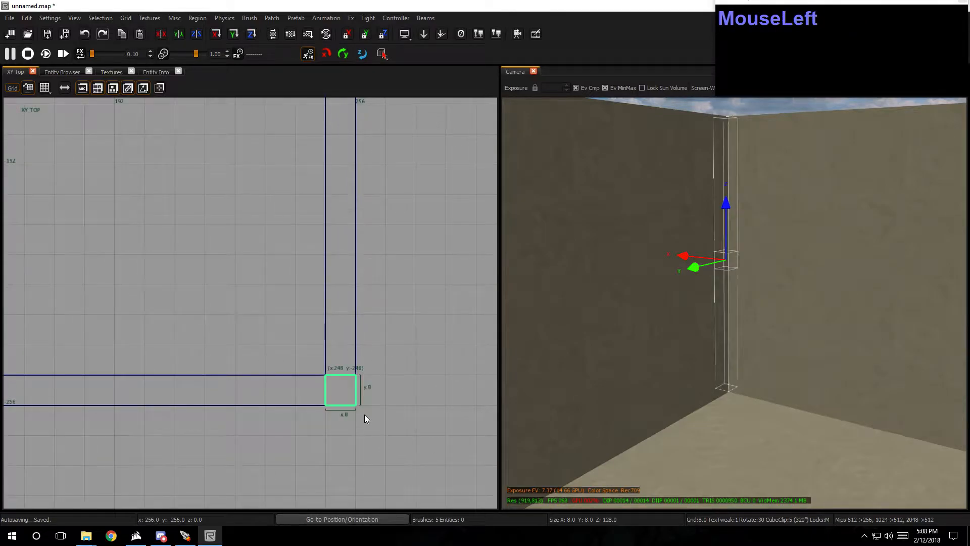
key(Escape)
Fill the upper-right and upper-left corner gaps of the room with small corner brushes
scroll(391, 387, down, 10)
scroll(389, 385, up, 5)
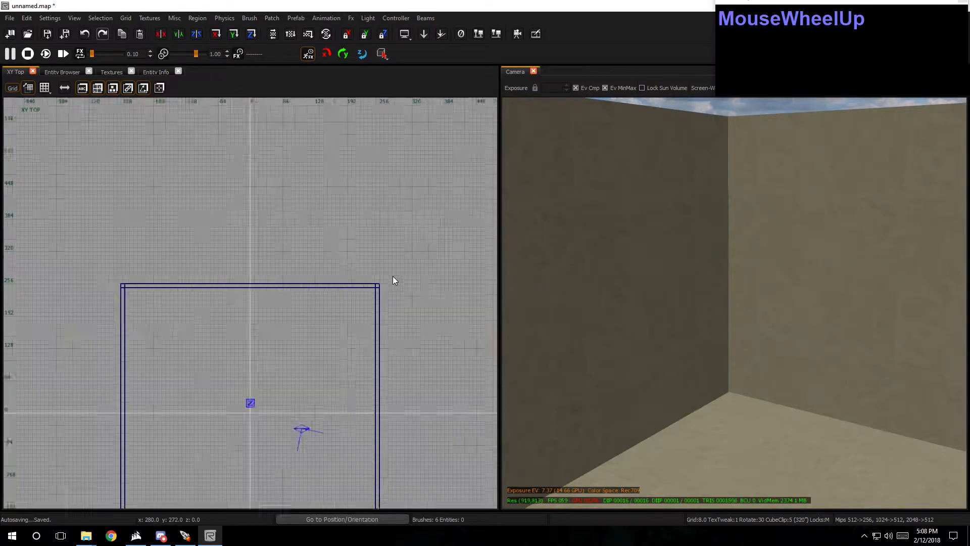
click(372, 289)
drag(372, 308, 368, 307)
key(Escape)
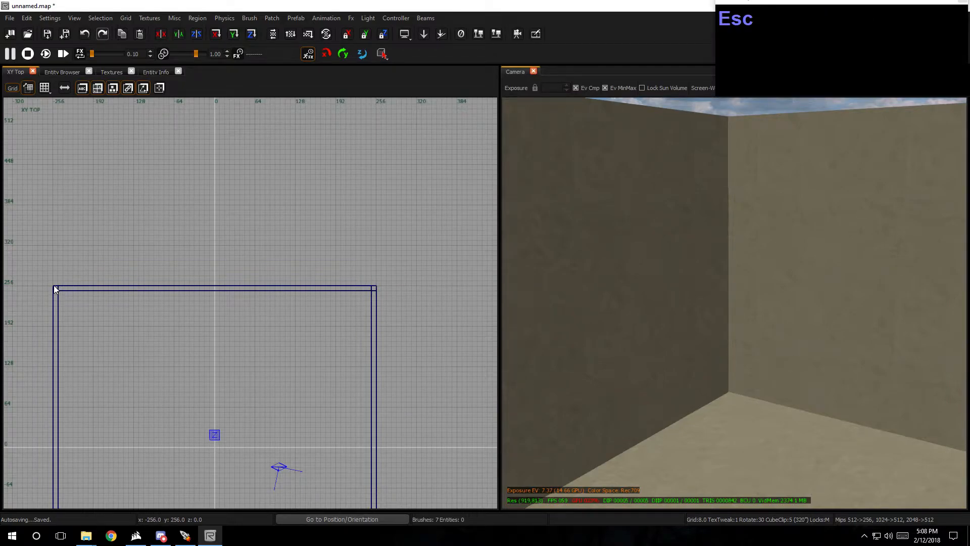
click(58, 289)
drag(72, 289, 64, 289)
key(Escape)
Fill the lower-left corner gap of the room with an 8 by 8 brush, 128 units high
scroll(105, 350, down, 5)
scroll(86, 445, up, 6)
drag(97, 405, 105, 409)
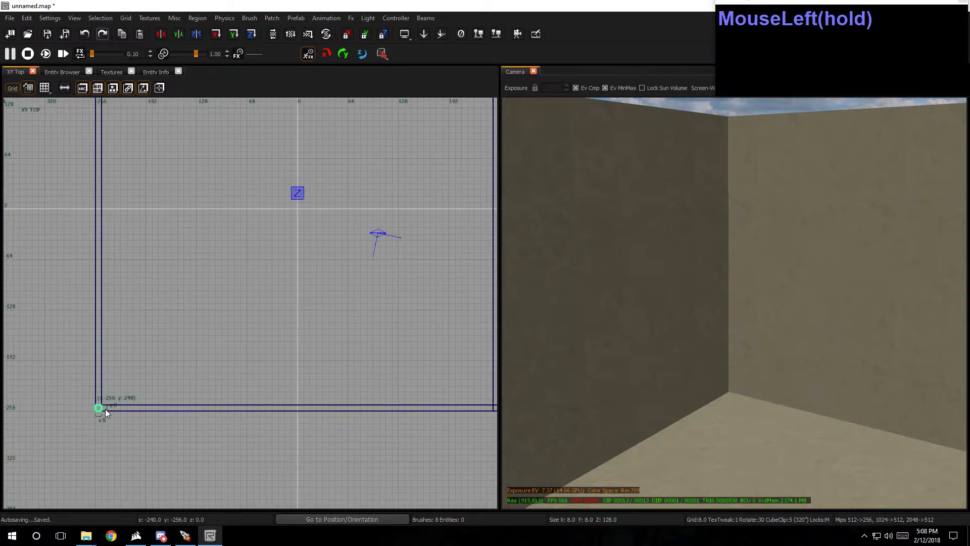
key(Escape)
Create a 512 by 512 brush over the room and reduce it to a thin ceiling resting on the walls
mouse_move(556, 353)
right_down()
mouse_move(551, 361)
mouse_move(597, 334)
mouse_move(566, 303)
mouse_move(555, 334)
right_up()
scroll(216, 334, down, 6)
scroll(218, 331, up, 4)
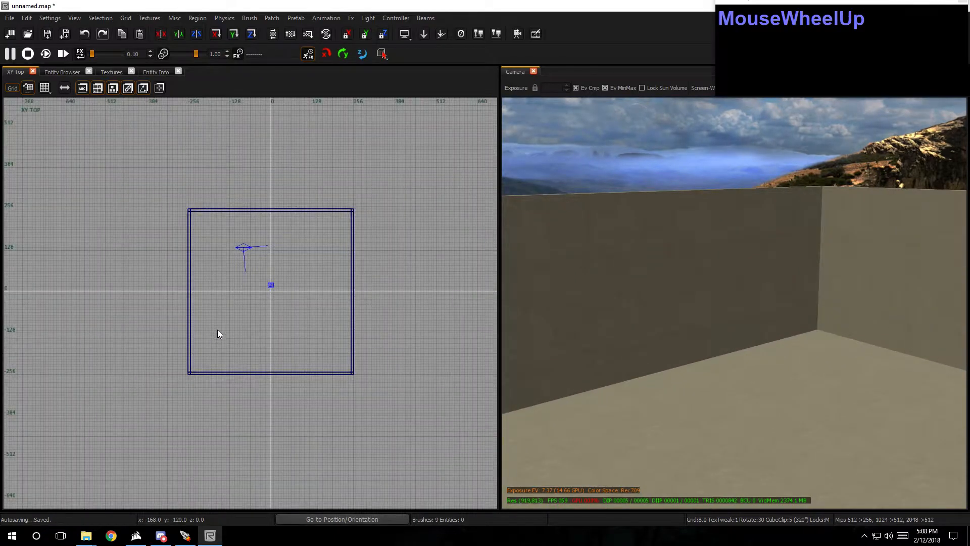
mouse_move(189, 210)
mouse_down()
mouse_move(310, 347)
mouse_move(353, 376)
mouse_up()
key(Tab)
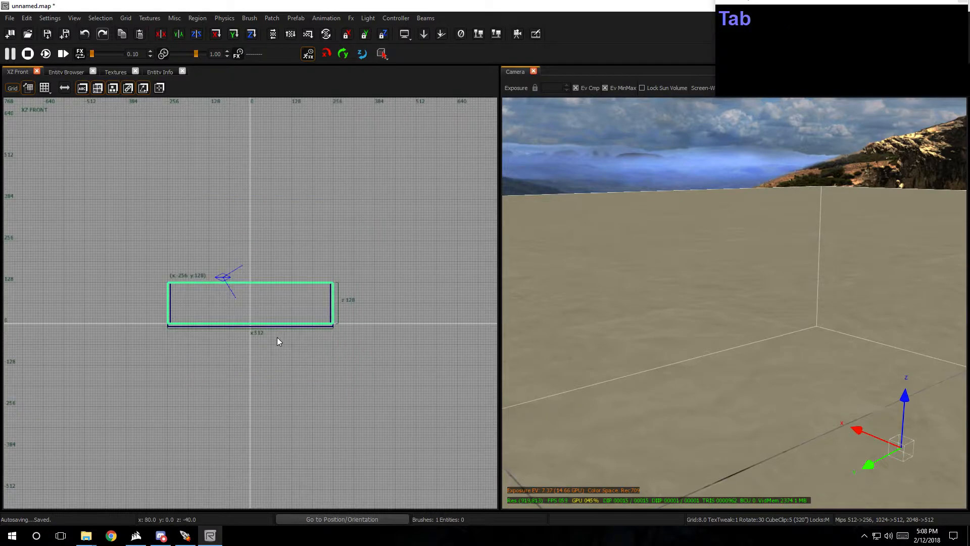
scroll(193, 253, up, 2)
drag(193, 253, 195, 249)
drag(201, 368, 207, 280)
key(Escape)
mouse_move(672, 266)
right_down()
mouse_move(657, 273)
mouse_move(662, 303)
mouse_move(646, 278)
mouse_move(726, 167)
right_up()
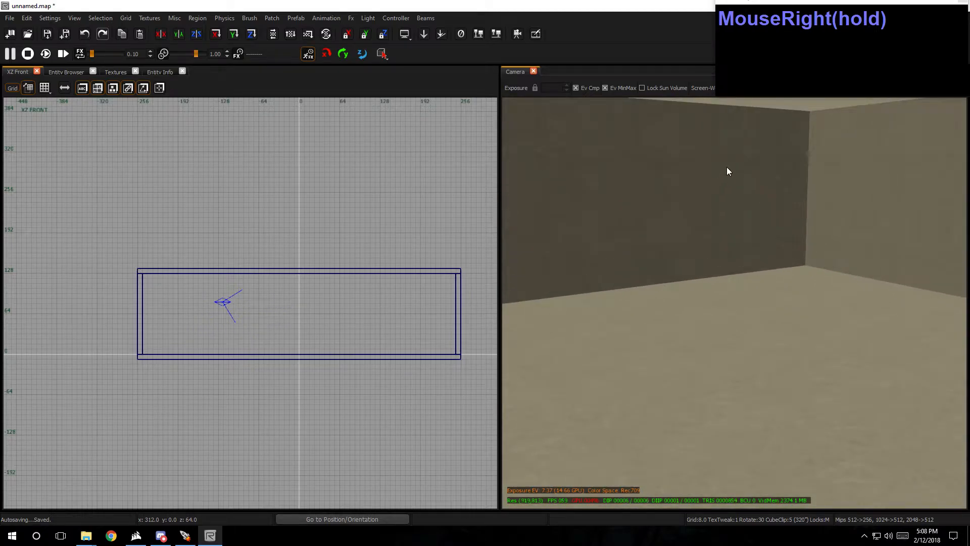
Add a sun volume entity inside the room in the front view
drag(842, 3, 465, 10)
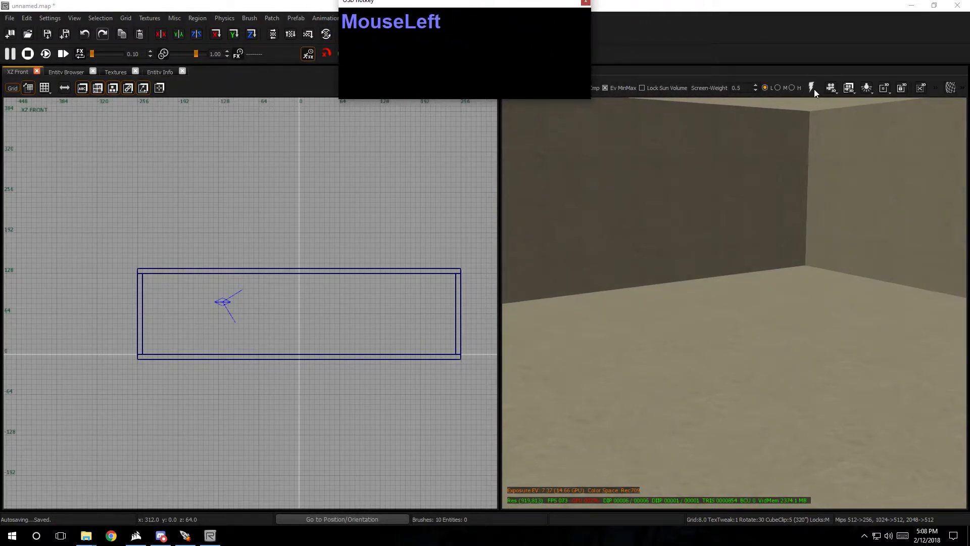
key(F8)
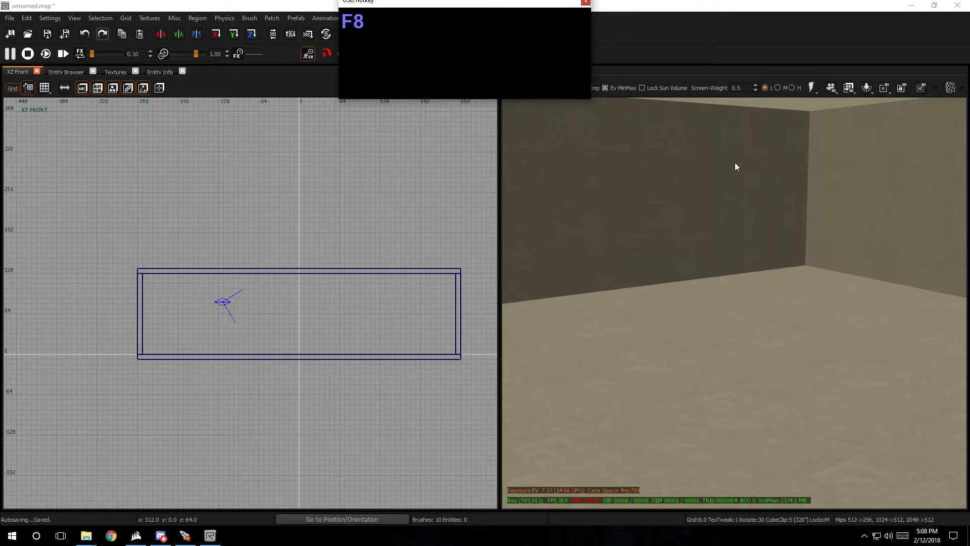
right_click(329, 319)
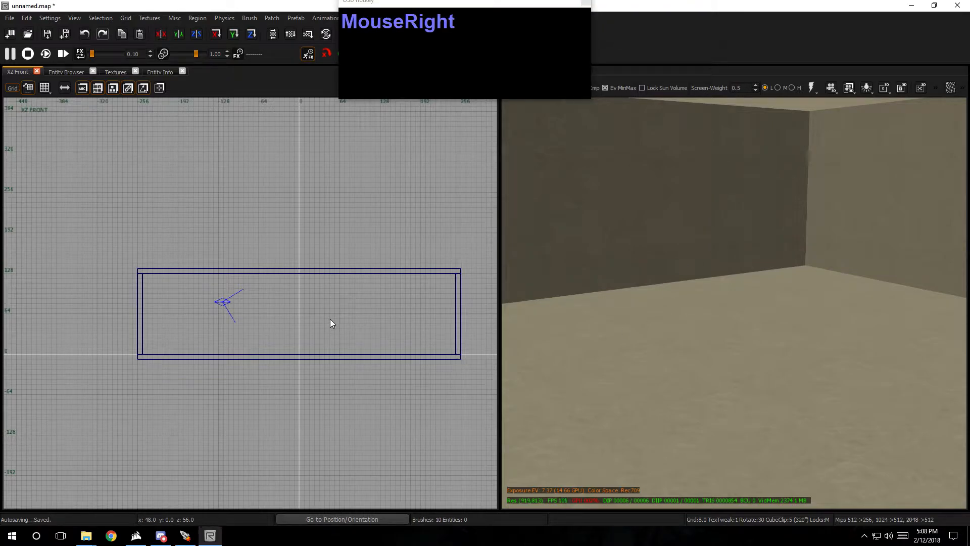
mouse_move(379, 515)
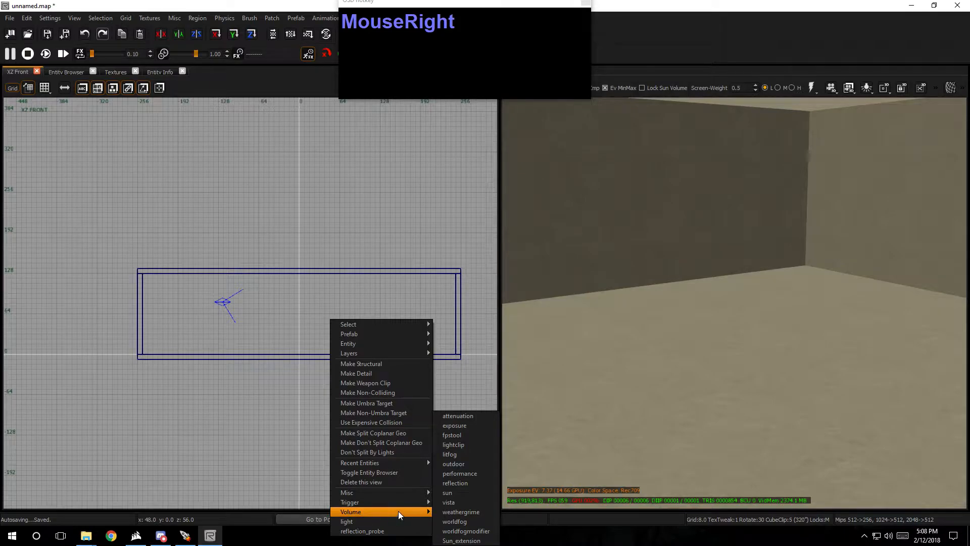
click(451, 495)
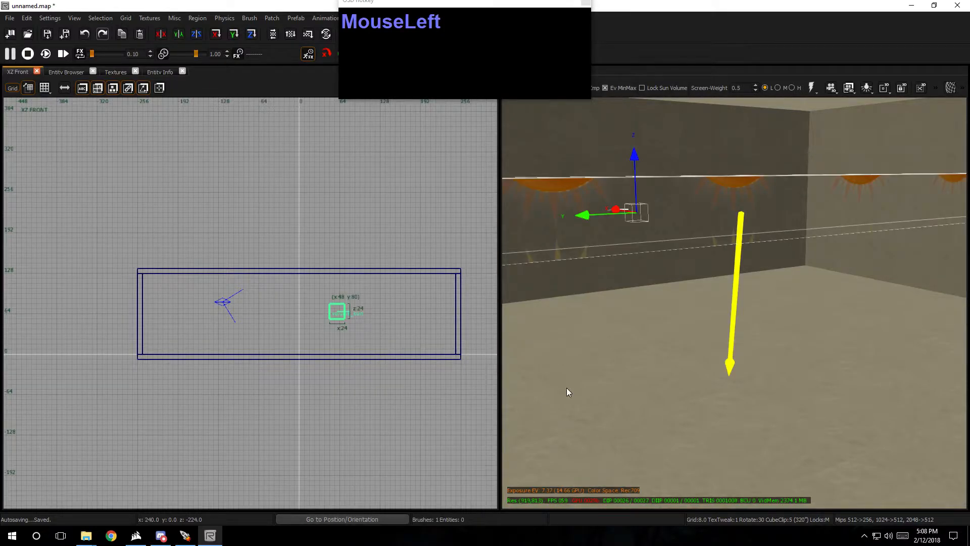
Enlarge the sun volume to 640 units wide and 192 high, and widen it in the side view so it encloses the whole room
drag(332, 280, 489, 317)
drag(381, 342, 372, 383)
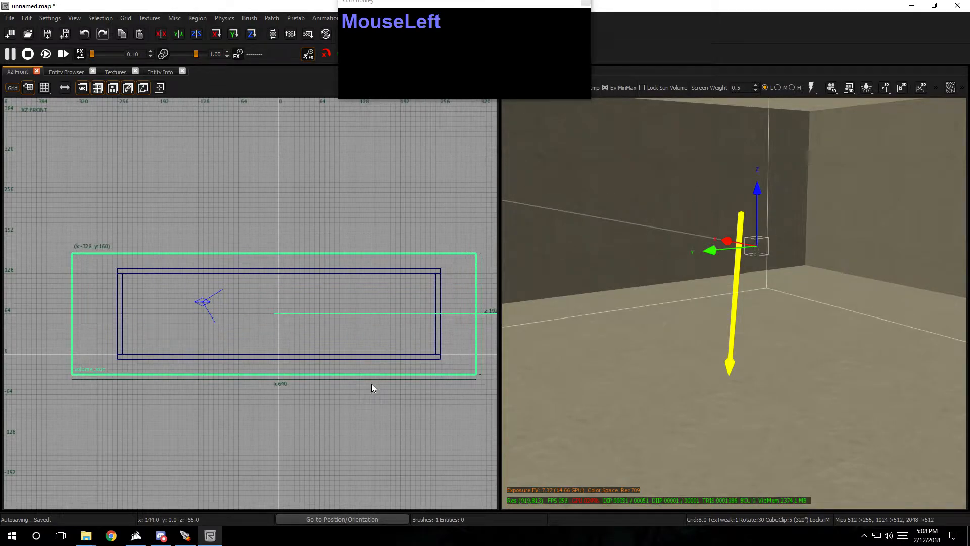
key(Tab)
drag(433, 311, 448, 309)
drag(53, 307, 33, 308)
key(Escape)
Build the lighting and enable the runtime lighting preview in the camera view
right_drag(568, 298, 556, 291)
right_drag(639, 323, 571, 310)
key(F8)
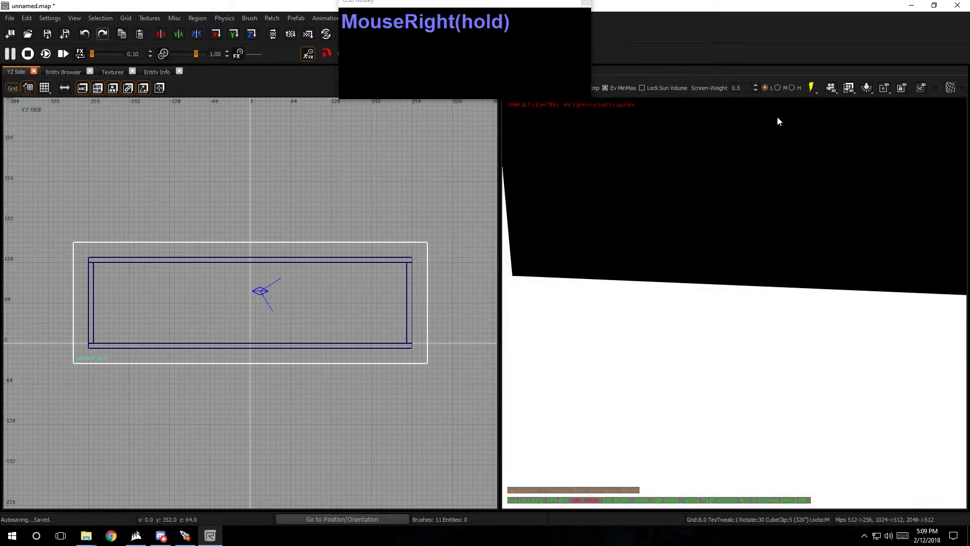
click(812, 88)
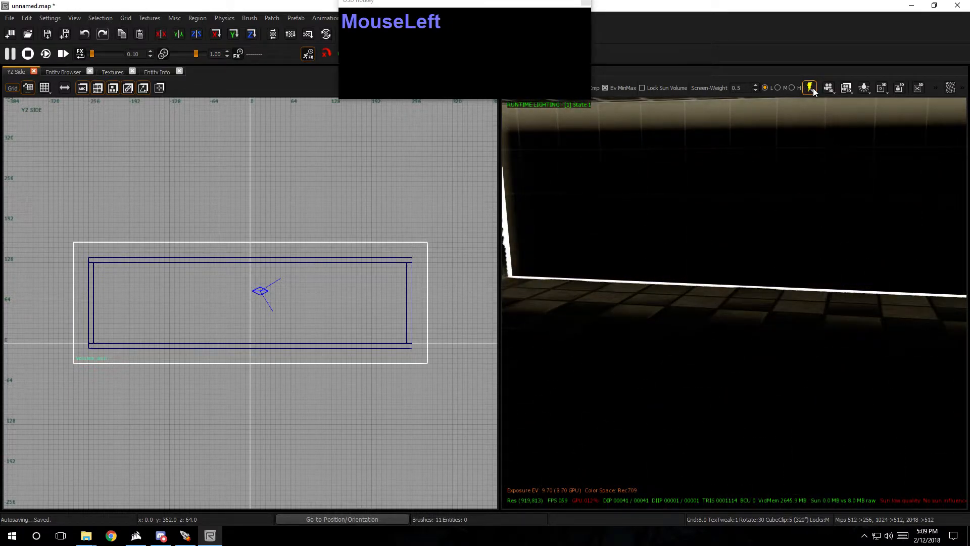
right_drag(752, 160, 695, 289)
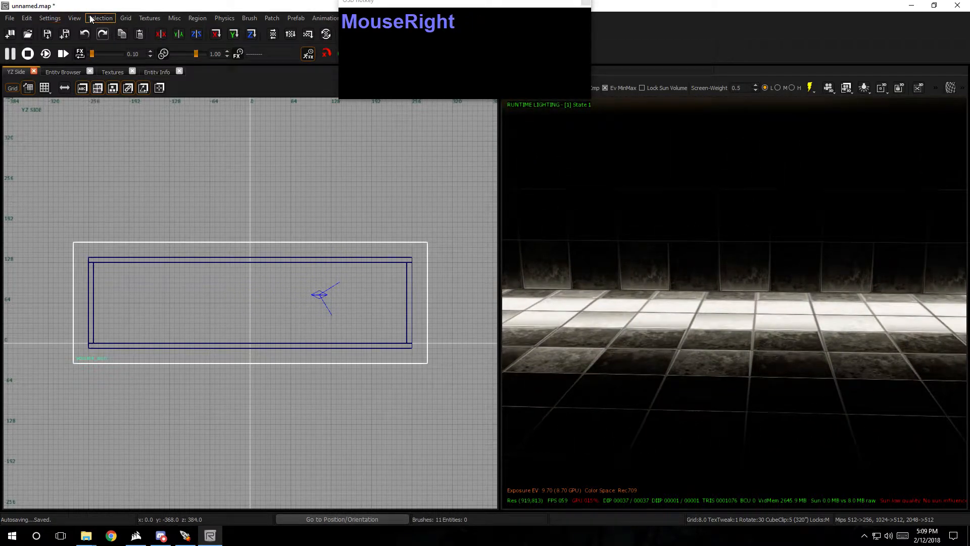
Turn off auto save in the system preferences and accept the change
click(50, 18)
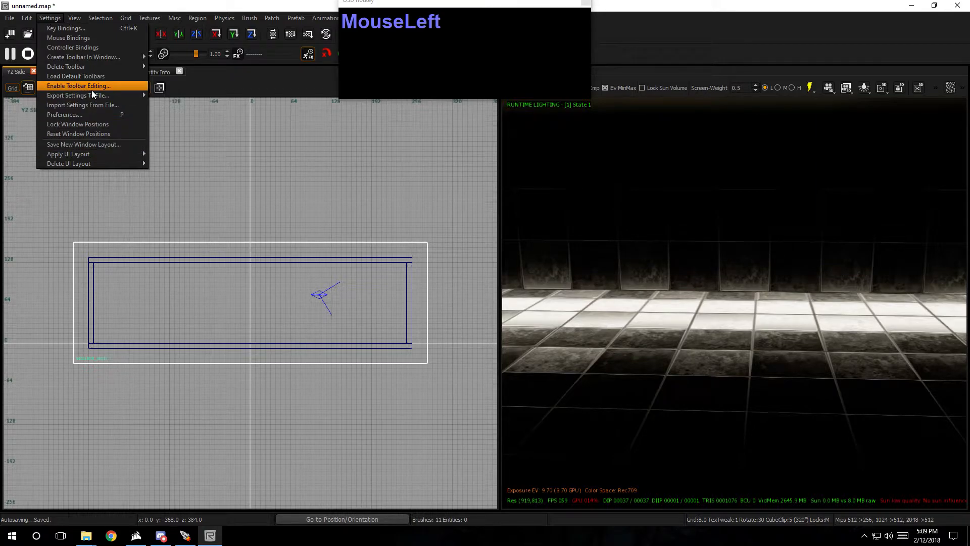
click(94, 115)
click(317, 174)
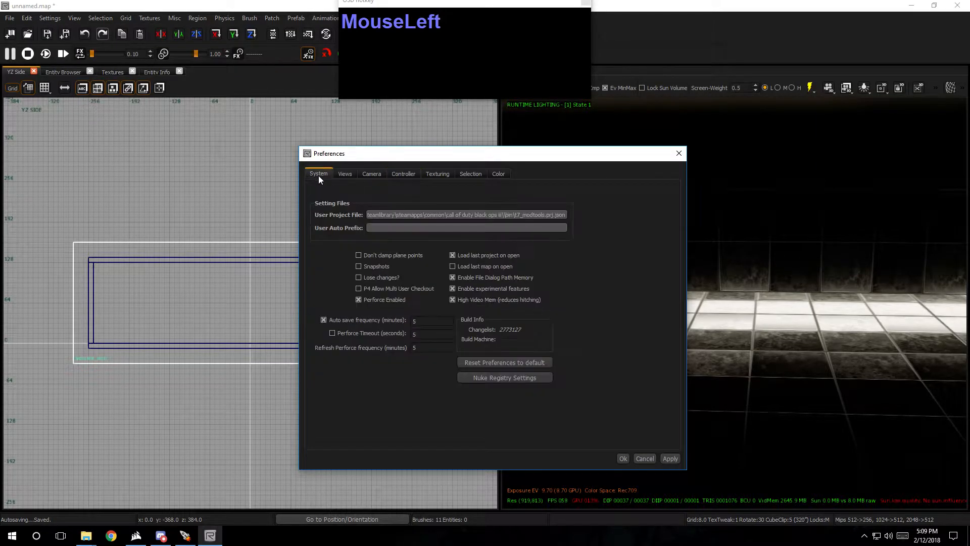
click(420, 319)
click(323, 320)
click(623, 458)
Look up the reflection_probe entity among the camera view's context options and in the Entity Browser's Unsorted category
right_drag(732, 283, 722, 434)
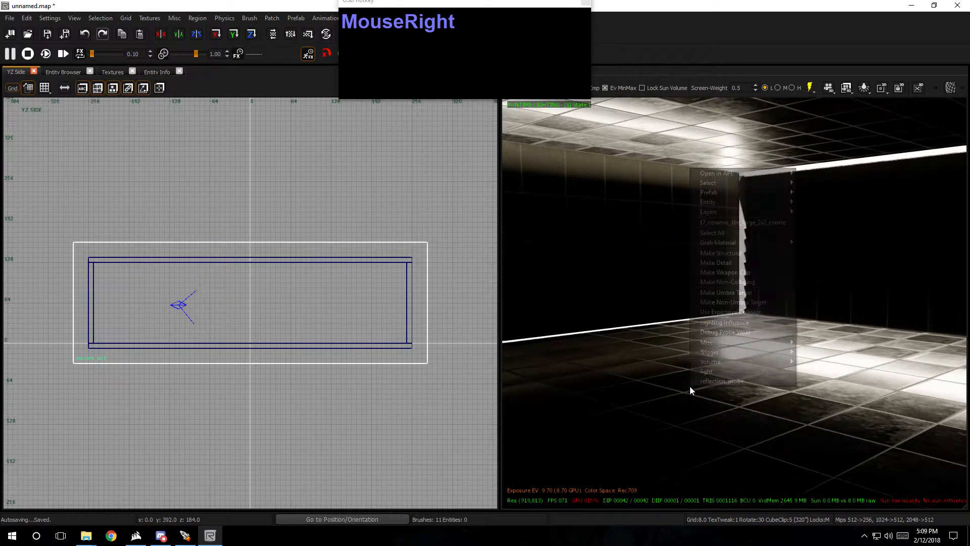
right_click(690, 386)
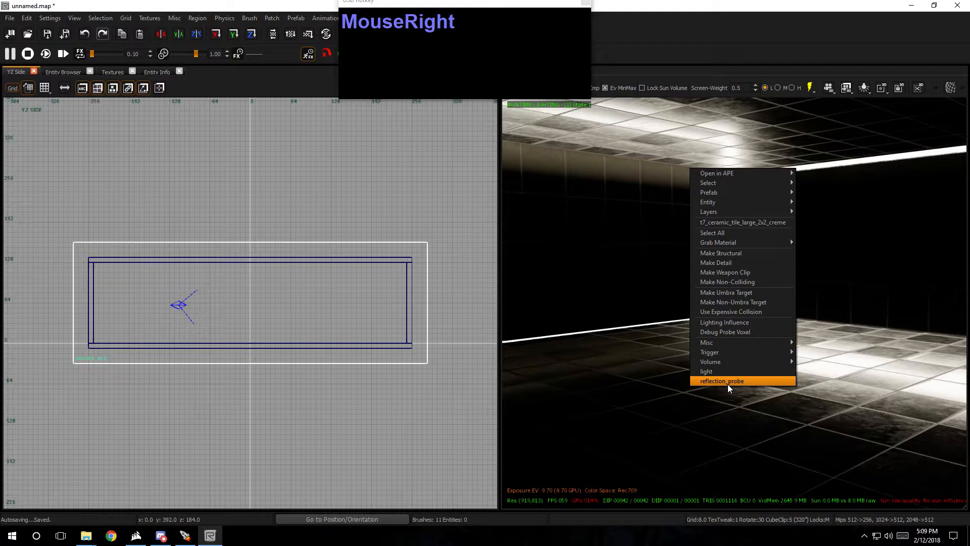
click(399, 311)
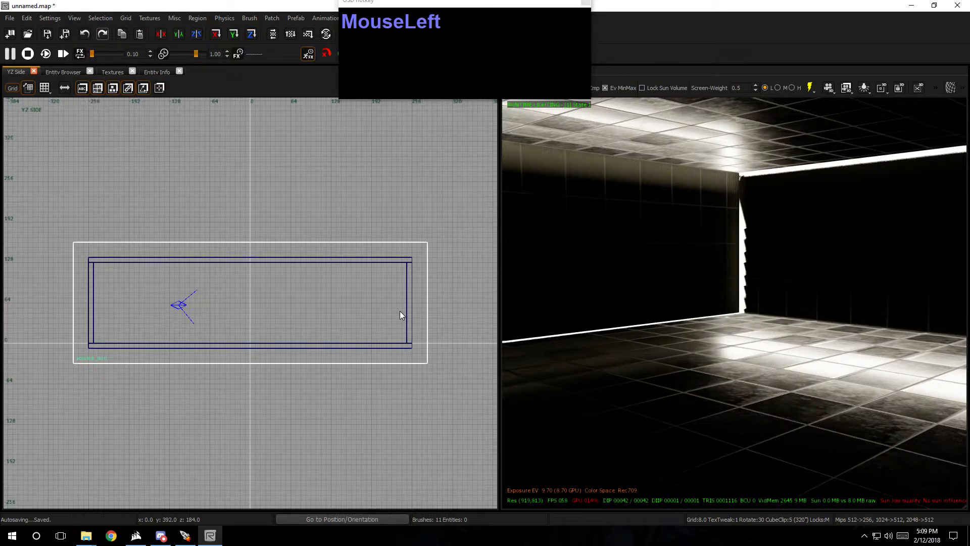
key(b)
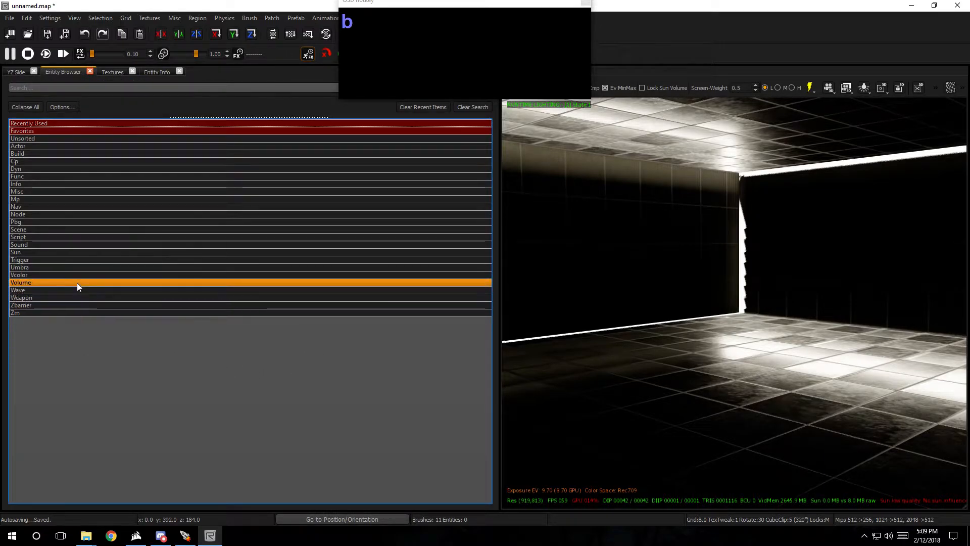
click(27, 137)
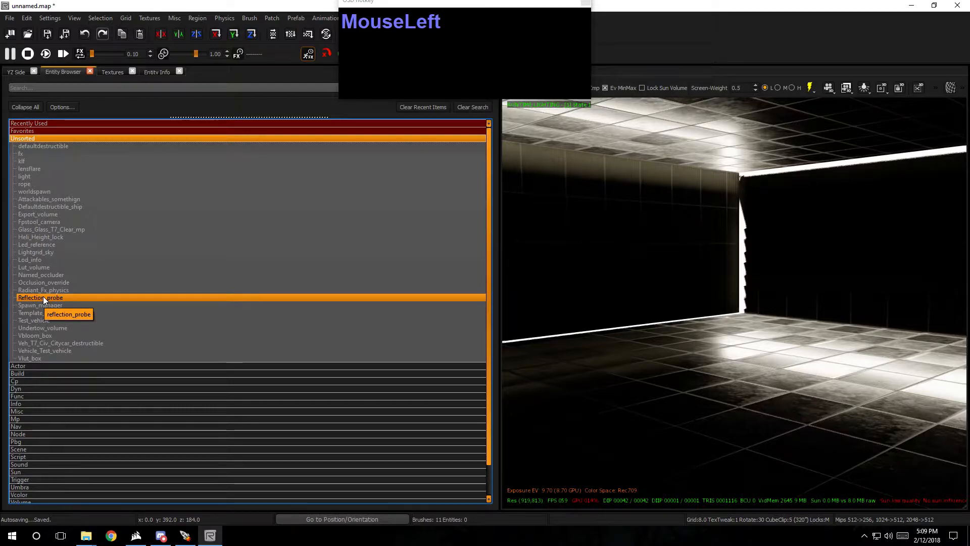
right_click(563, 238)
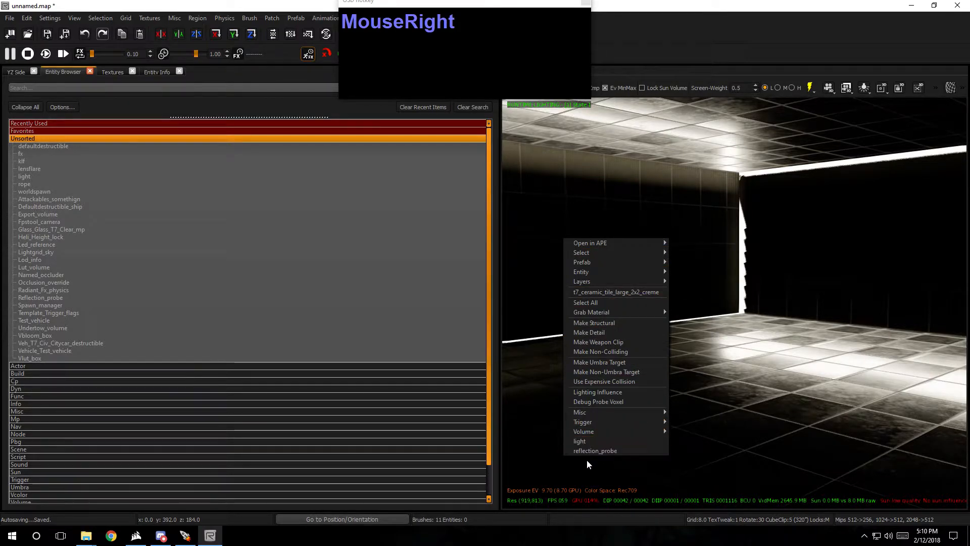
Examine the light and volume entity options and compare the Unsorted and Build categories of the Entity Browser
click(28, 174)
right_click(34, 175)
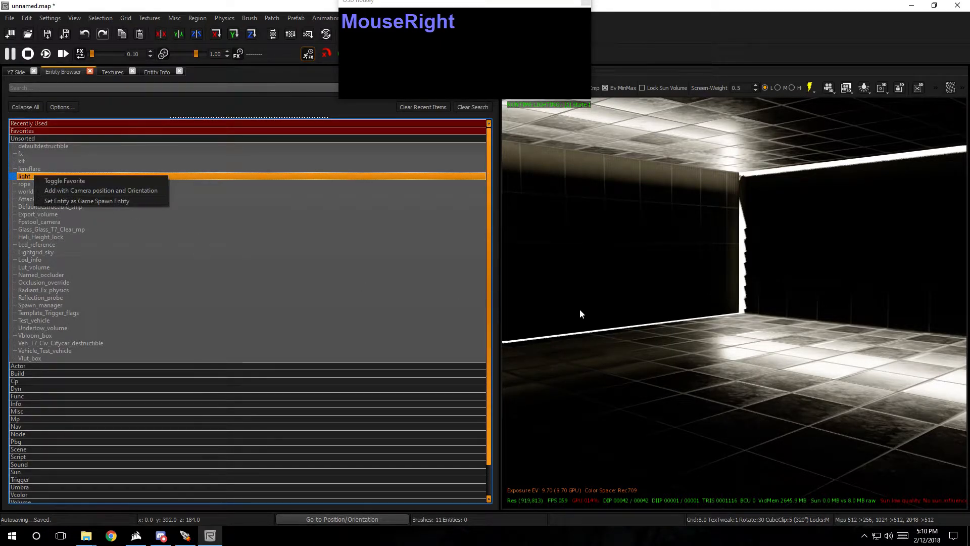
right_click(654, 312)
mouse_move(713, 505)
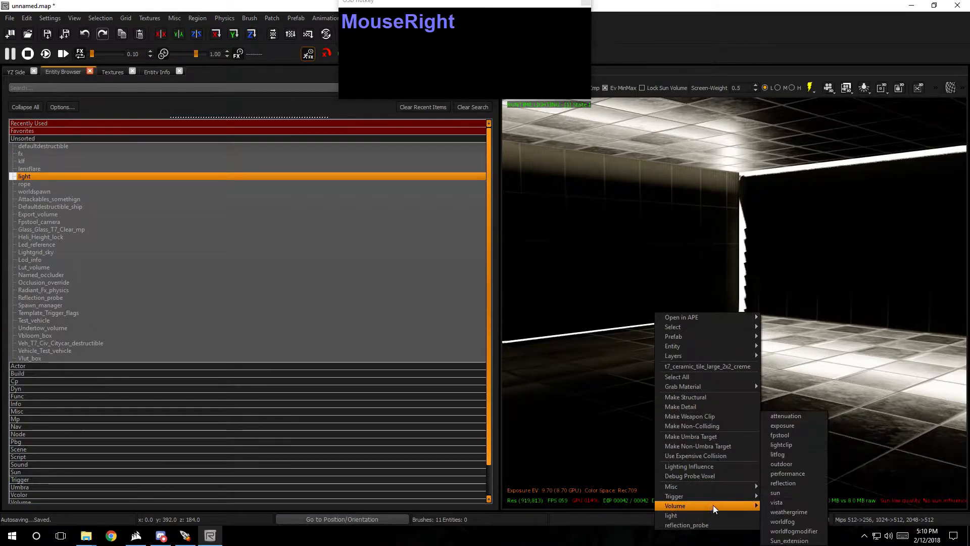
click(71, 137)
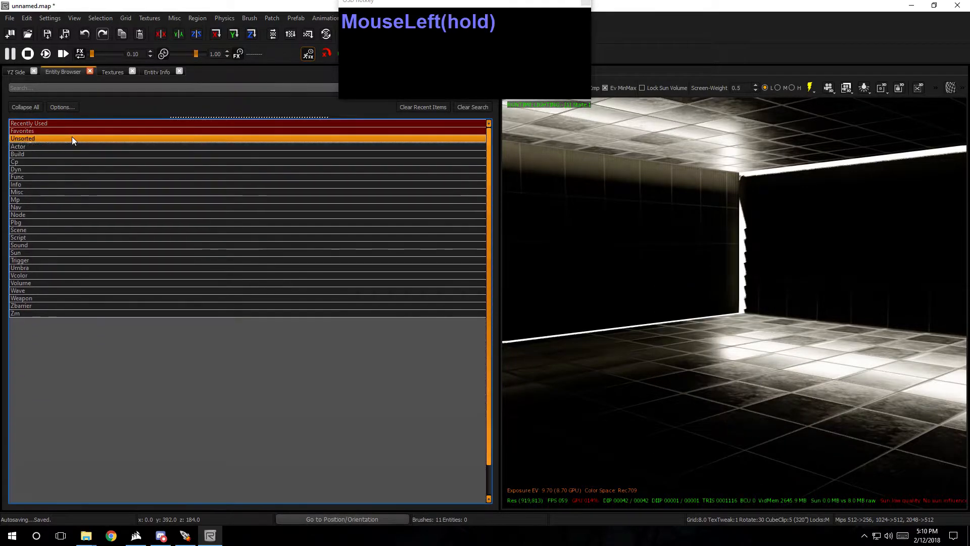
click(28, 153)
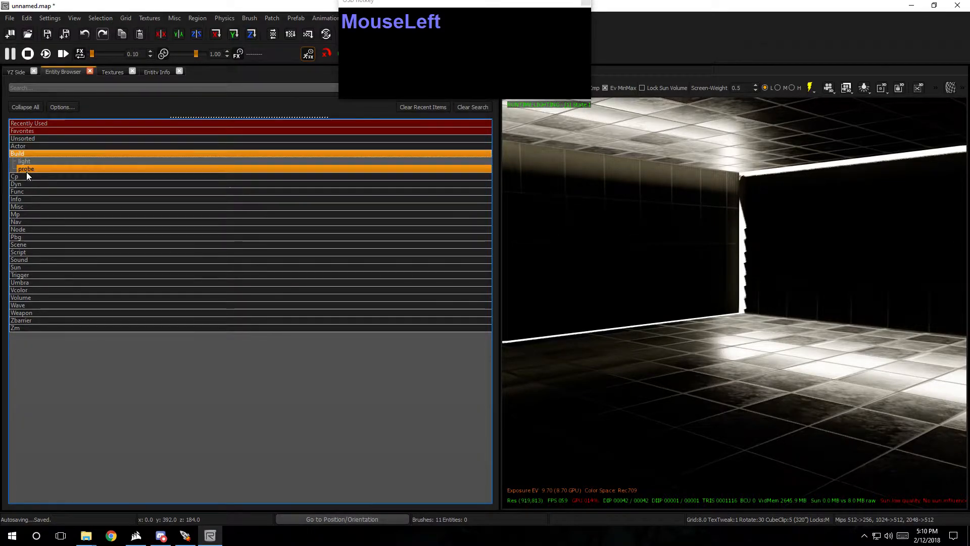
click(32, 138)
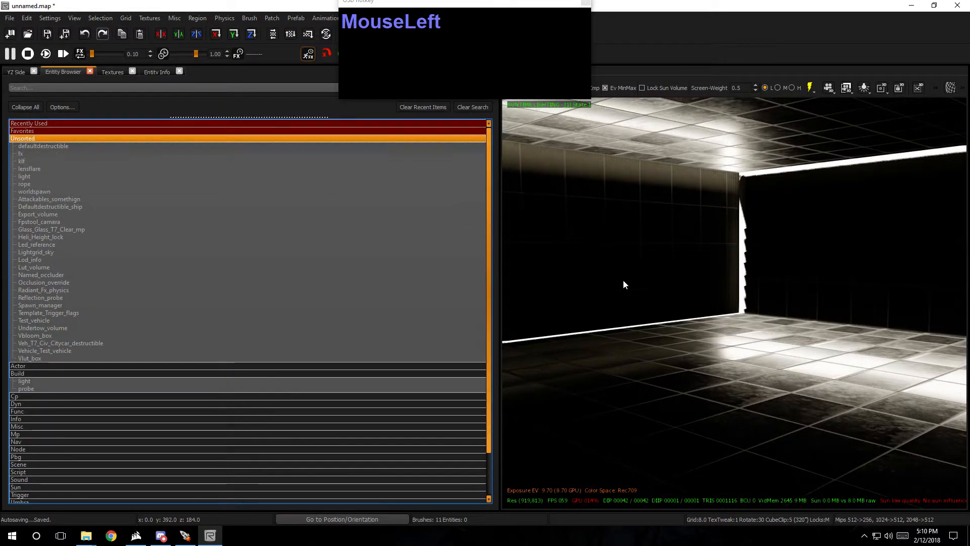
key(Escape)
click(436, 245)
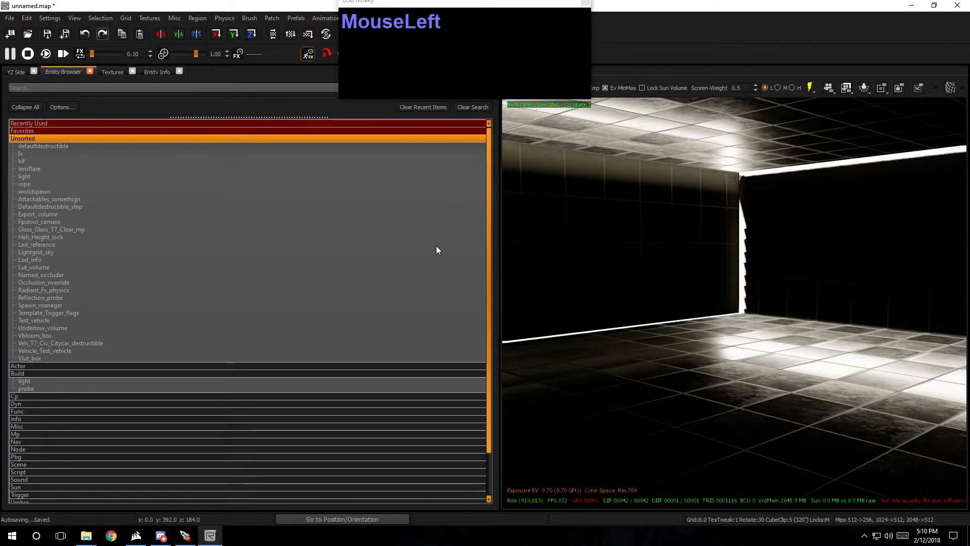
Place a reflection probe inside the room from the camera view
click(12, 71)
right_drag(559, 407, 670, 405)
click(670, 405)
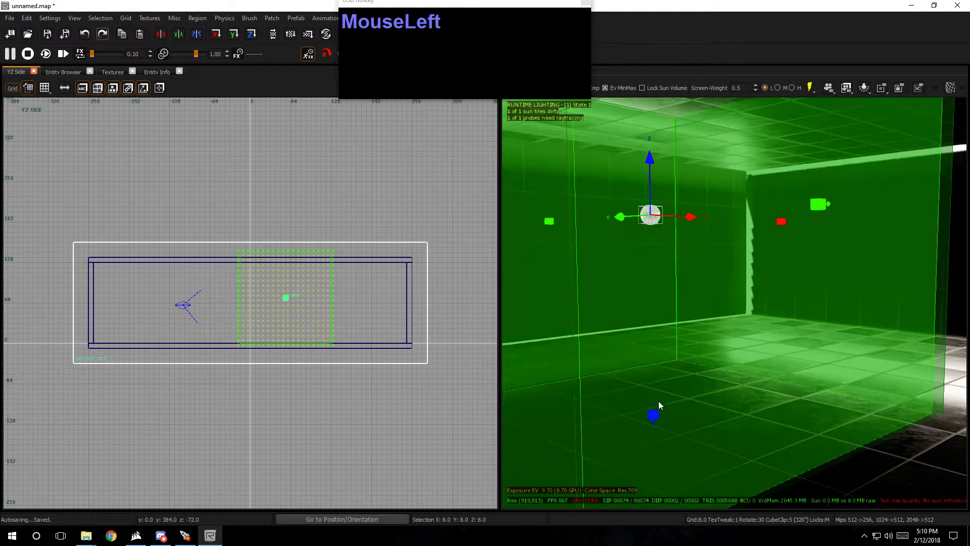
Move the reflection probe to the room's centre, with its origin at X -4, Y 4, Z 76
drag(286, 300, 249, 296)
key(ctrl+Tab)
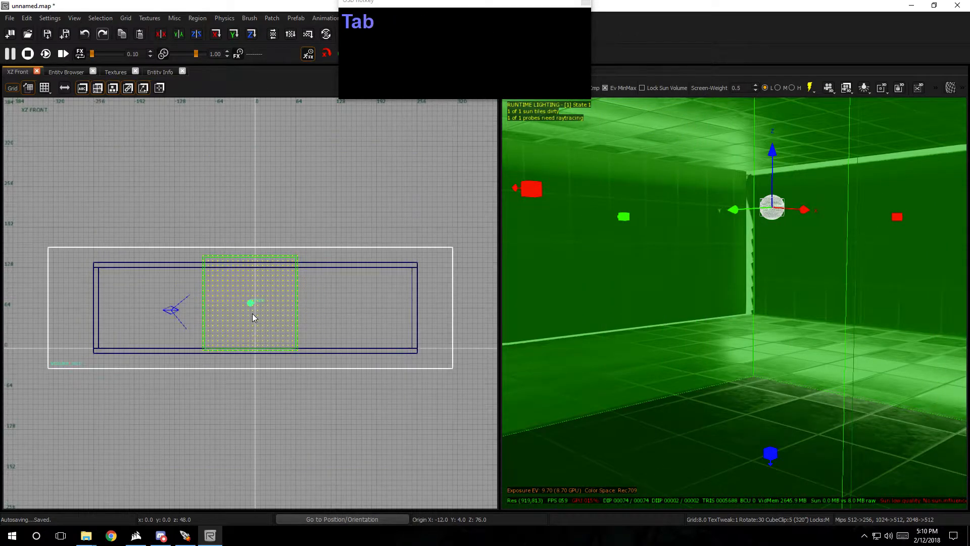
key(ctrl+Tab)
scroll(253, 316, up, 3)
click(254, 277)
drag(254, 277, 273, 276)
scroll(271, 283, down, 5)
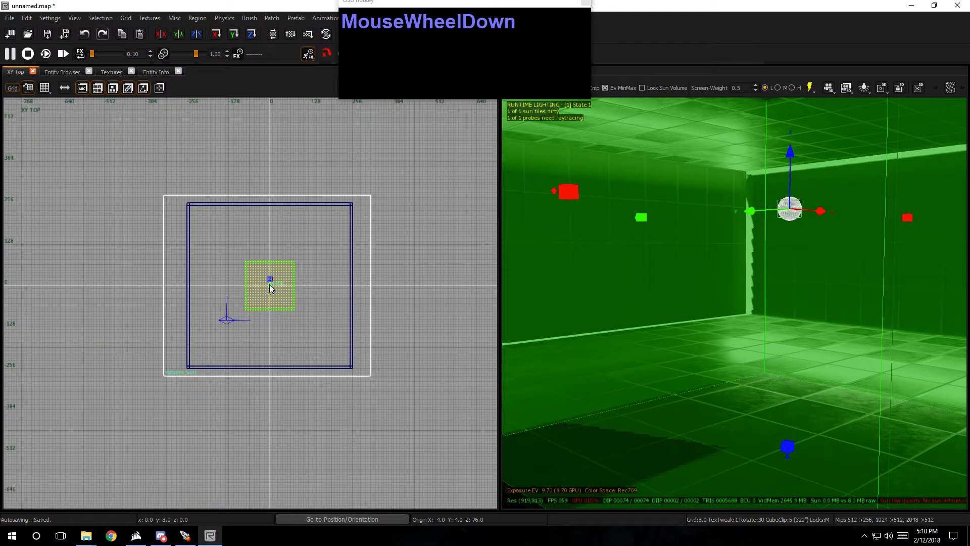
click(271, 288)
Try the reflection probe off-centre at X 108, and return it to the room's centre at X -4
right_drag(623, 352, 271, 288)
drag(269, 285, 307, 286)
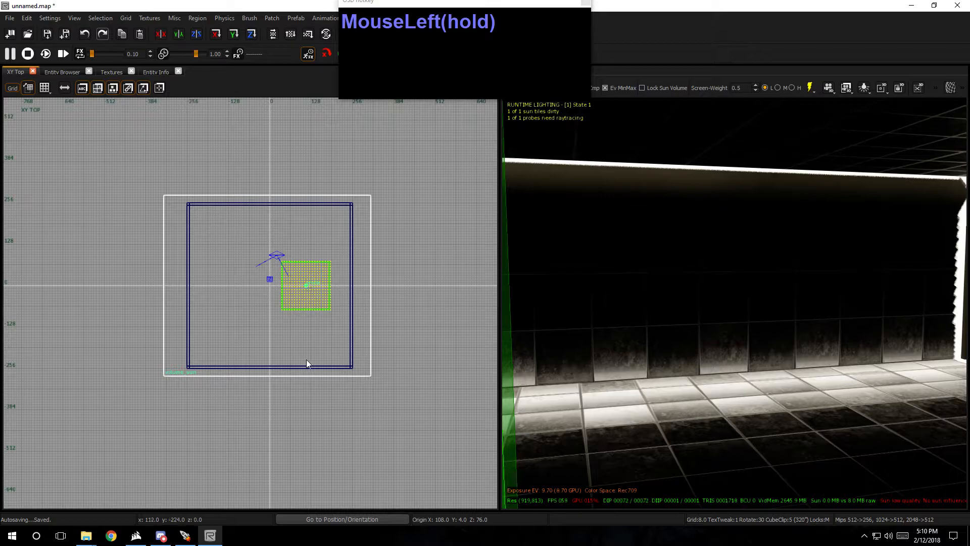
drag(307, 360, 307, 355)
scroll(292, 292, up, 4)
drag(336, 274, 249, 272)
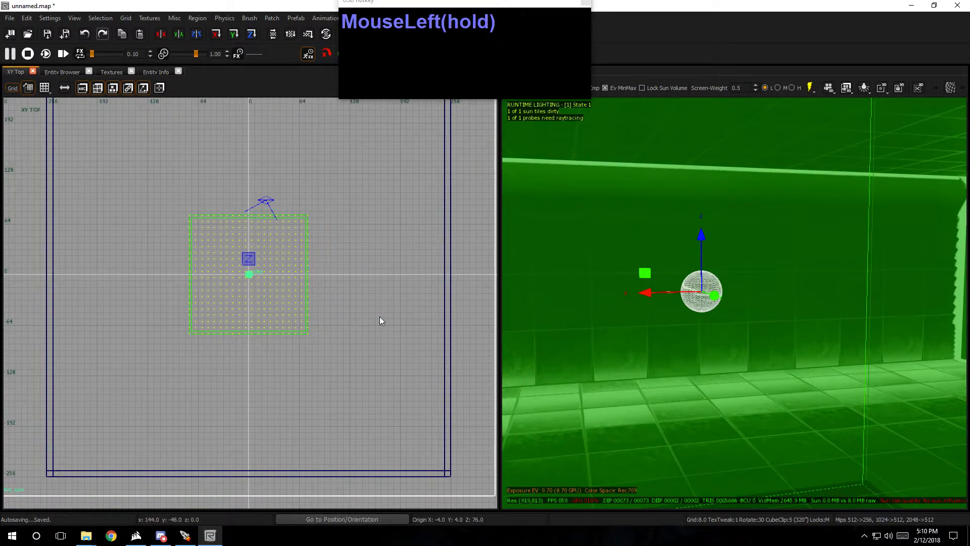
Examine how much of the room the reflection probe's green volume covers in the top and camera views
right_drag(654, 316, 333, 296)
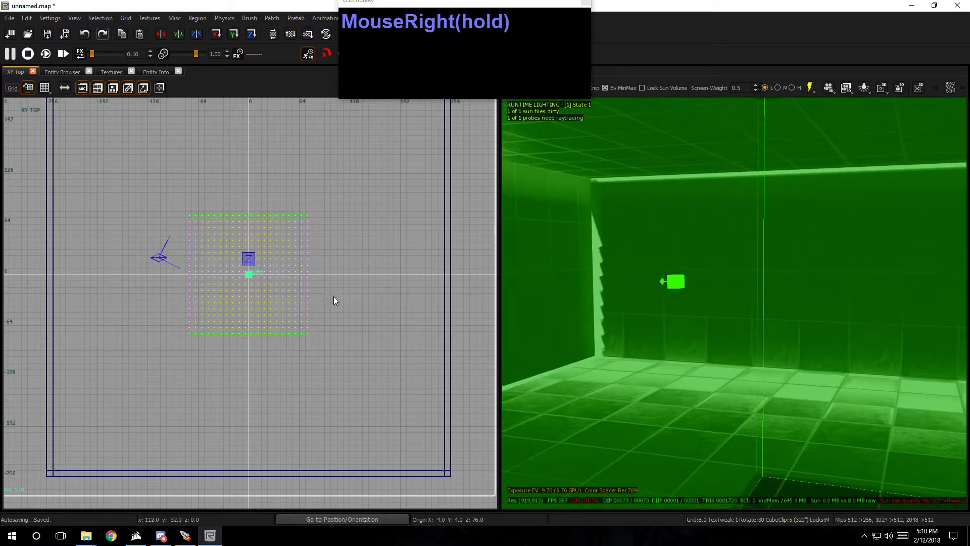
scroll(315, 287, down, 5)
scroll(294, 295, up, 6)
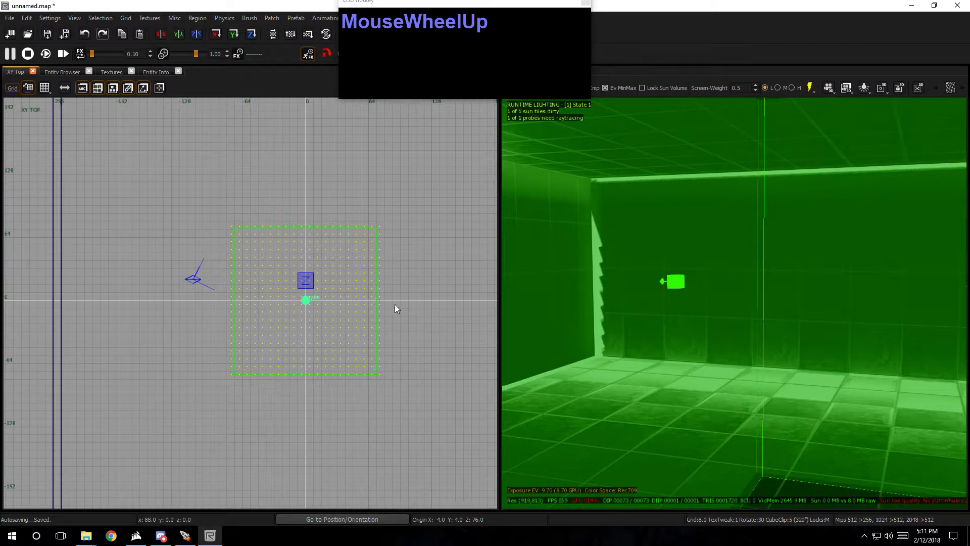
scroll(314, 305, down, 5)
scroll(326, 310, up, 3)
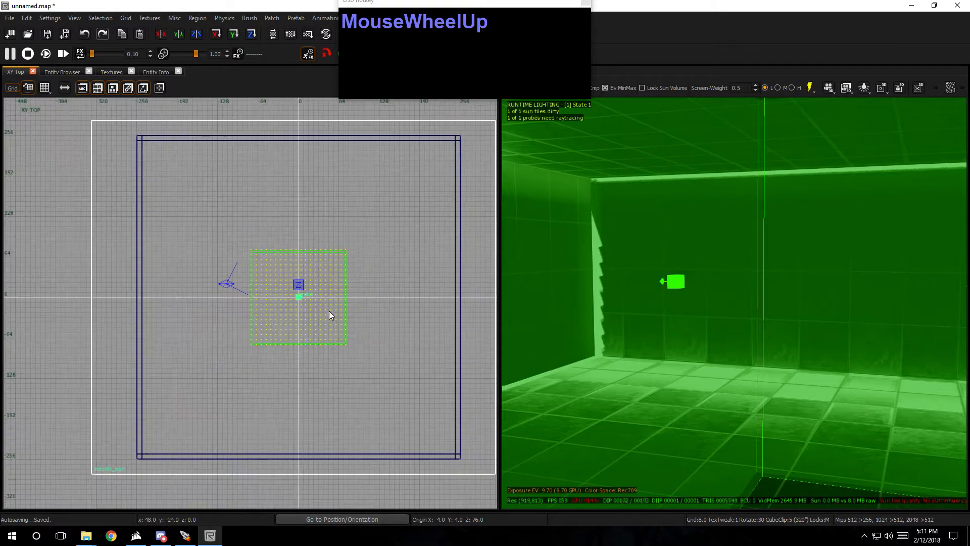
scroll(329, 323, down, 3)
scroll(297, 287, up, 3)
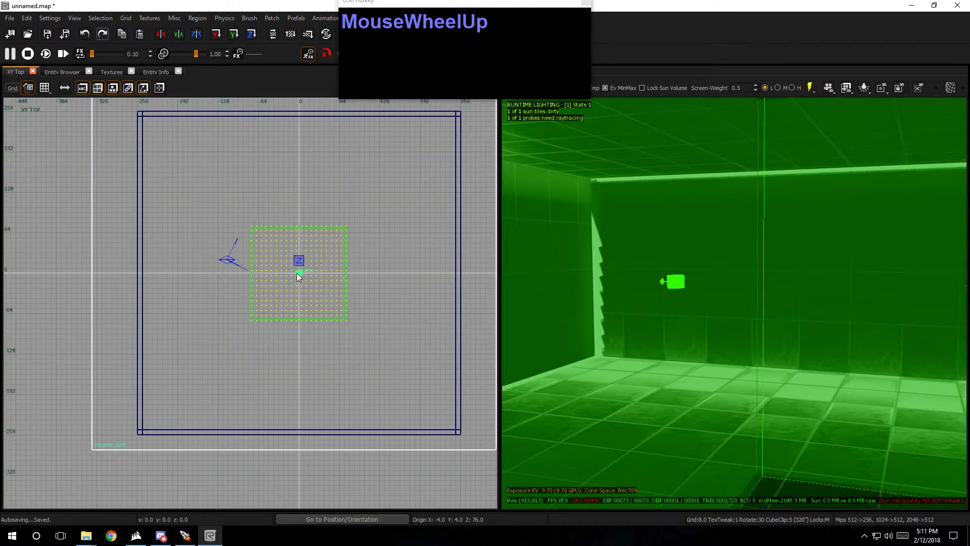
scroll(297, 273, down, 4)
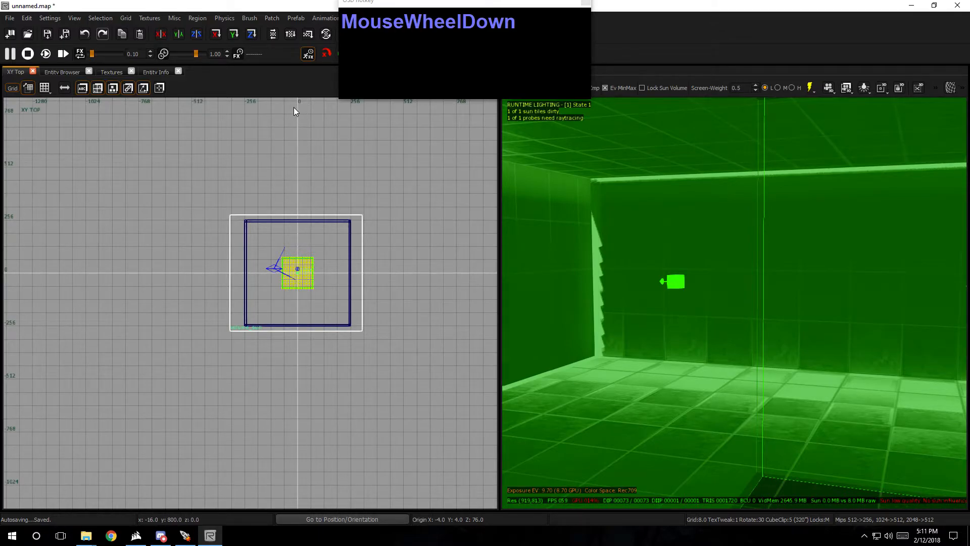
right_drag(732, 283, 631, 323)
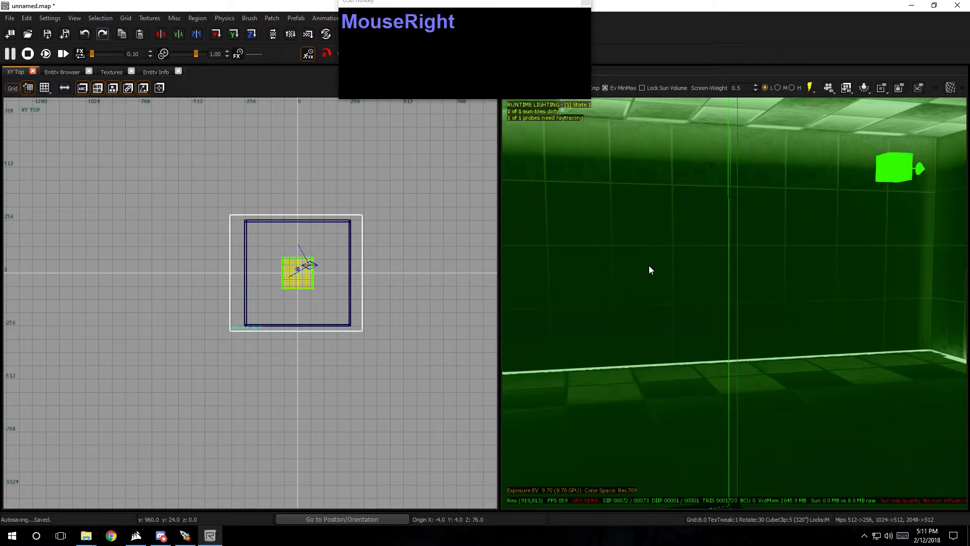
scroll(298, 265, up, 4)
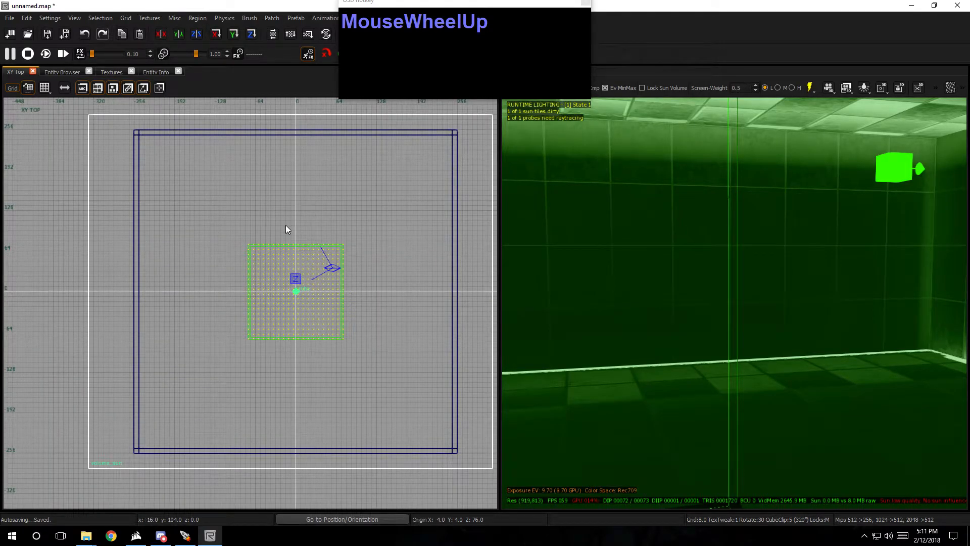
Try stretching the reflection probe's volume out to the room's four walls by hand in the top view
right_drag(662, 256, 292, 231)
mouse_move(298, 235)
mouse_down()
mouse_move(296, 123)
mouse_move(302, 132)
mouse_up()
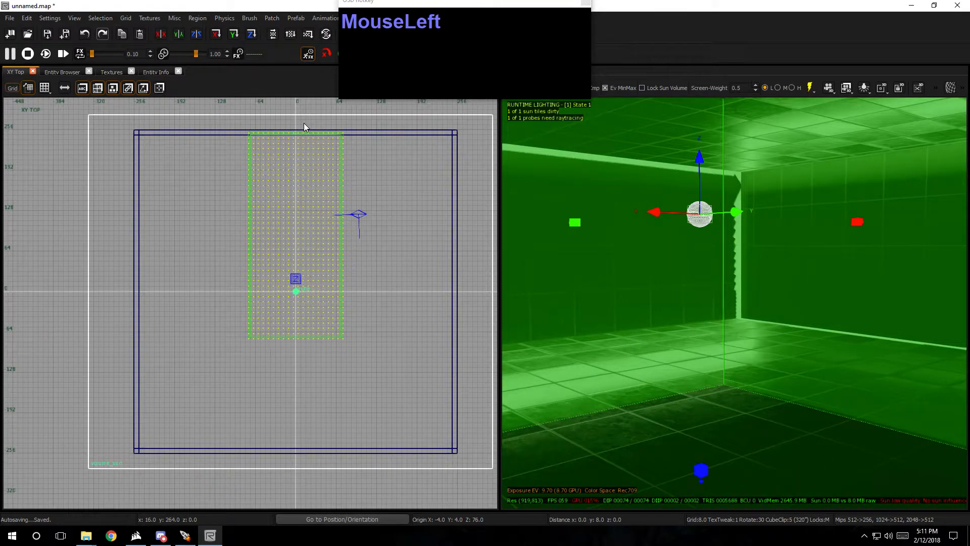
drag(362, 182, 474, 197)
mouse_move(413, 327)
mouse_down()
mouse_move(407, 459)
mouse_move(398, 456)
mouse_up()
drag(233, 396, 123, 369)
right_click(521, 311)
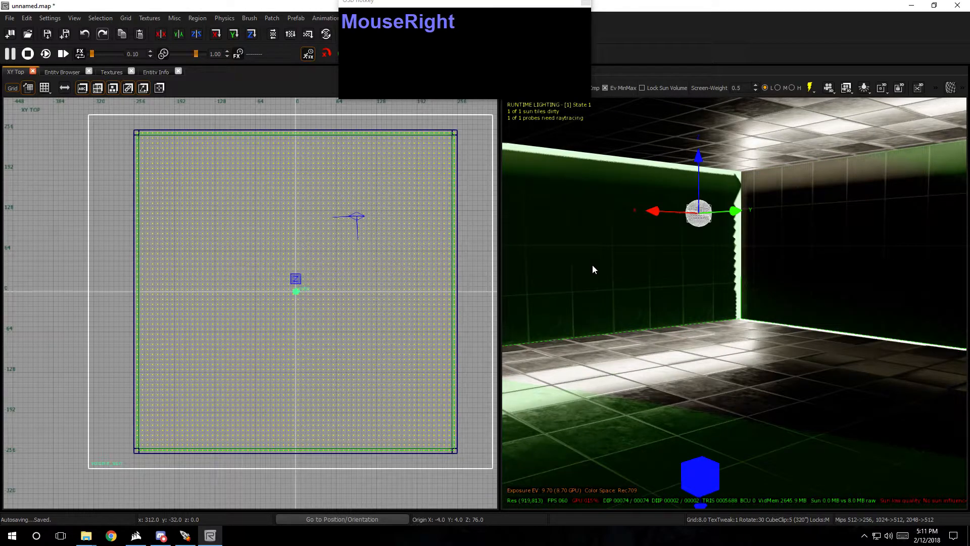
Undo the four manual resizes of the reflection probe's volume
key(ctrl+z)
key(ctrl+z)
key(ctrl+z)
key(ctrl+z)
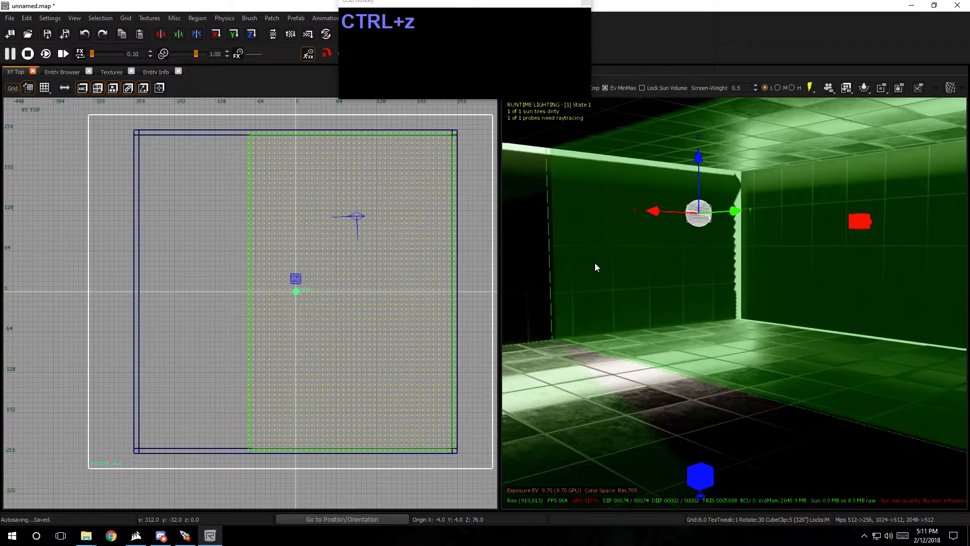
key(ctrl+z)
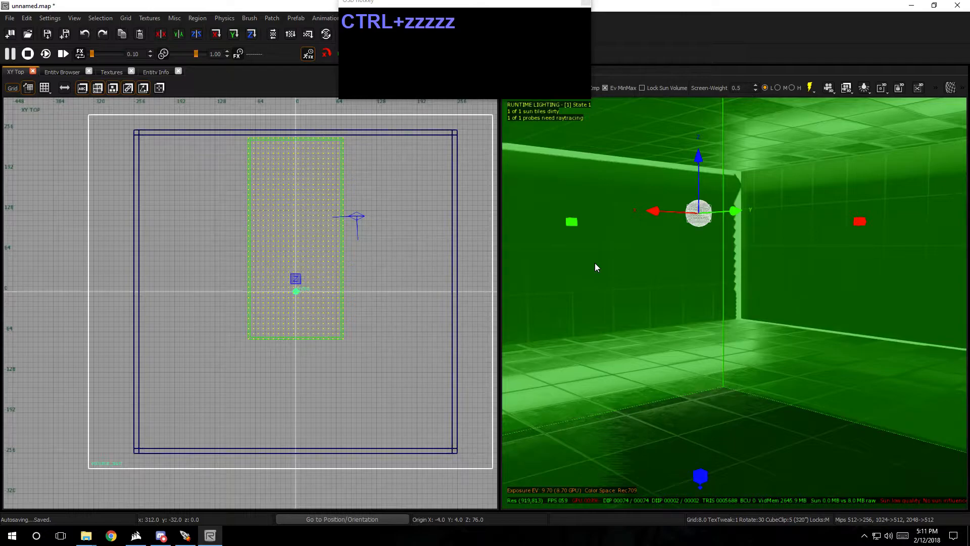
key(ctrl+z)
Snap the faces of the reflection probe's volume to the room's surrounding walls, floor and ceiling from the camera view
right_drag(706, 307, 706, 307)
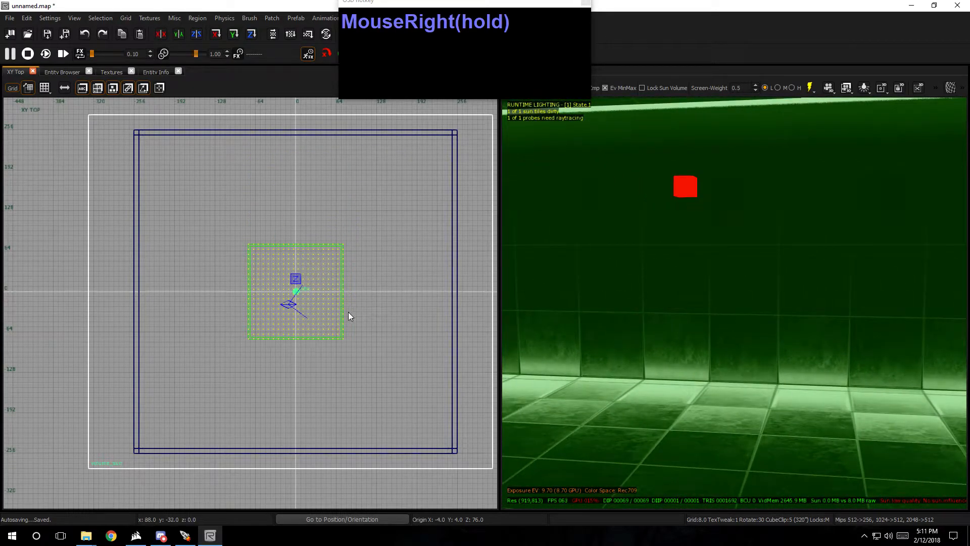
key(ctrl)
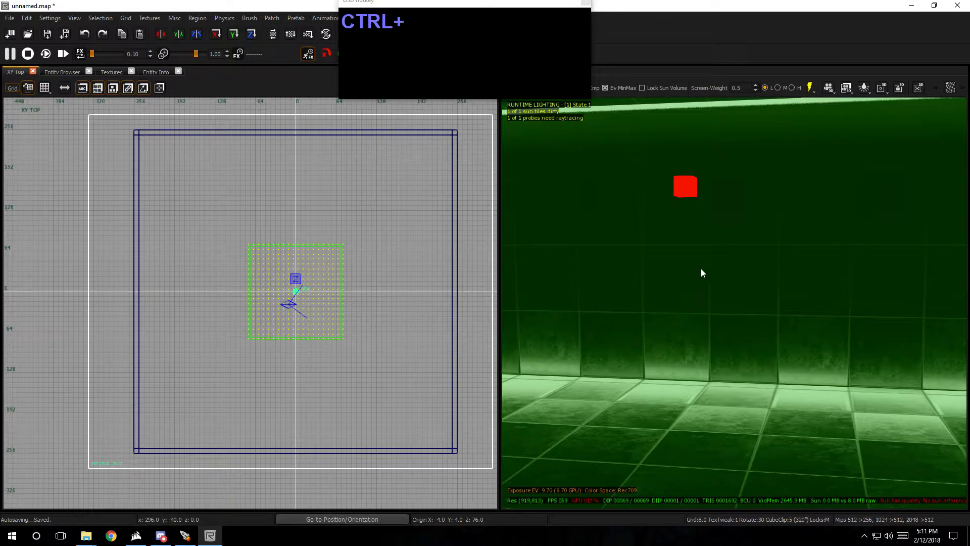
ctrl+right_click(702, 268)
right_drag(701, 268, 706, 256)
ctrl+click(706, 255)
ctrl+click(633, 242)
right_drag(634, 242, 642, 266)
ctrl+click(641, 266)
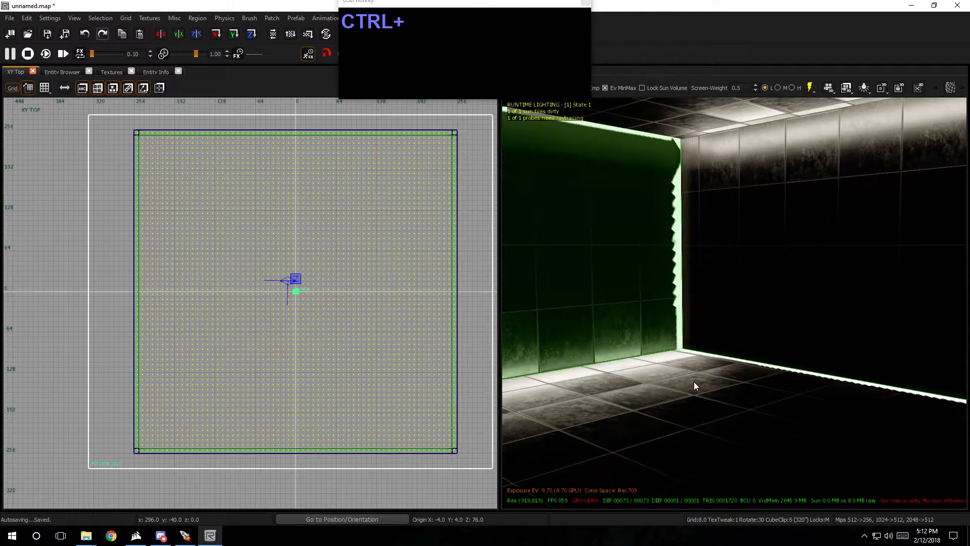
ctrl+click(676, 106)
ctrl+click(701, 236)
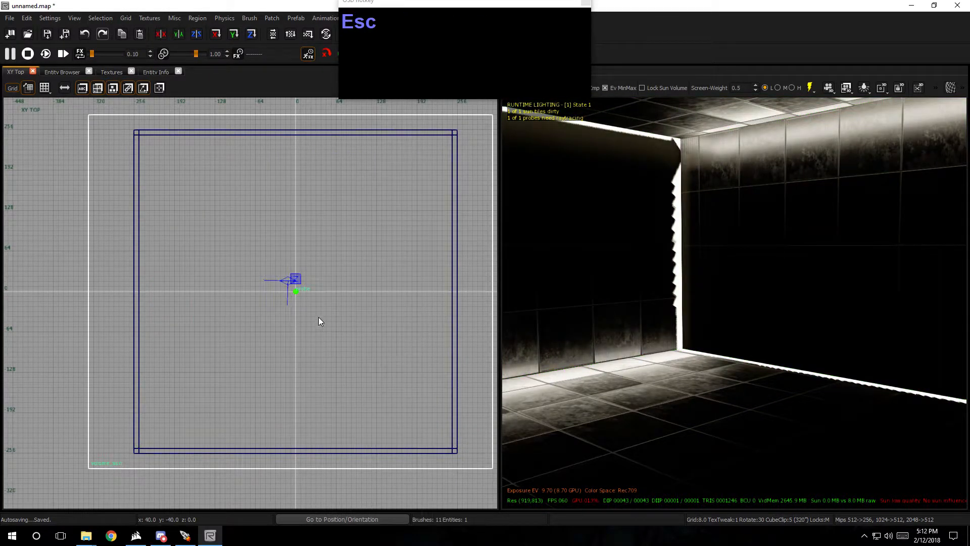
Deselect the reflection probe, build the map's lighting, and inspect the lit walls and reflections inside the room
right_drag(667, 321, 667, 320)
right_drag(766, 161, 767, 160)
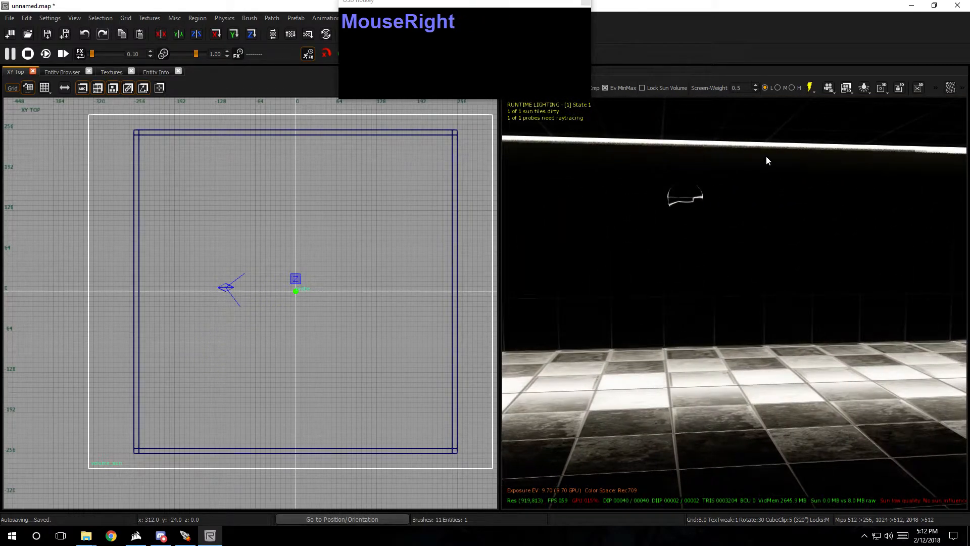
click(809, 92)
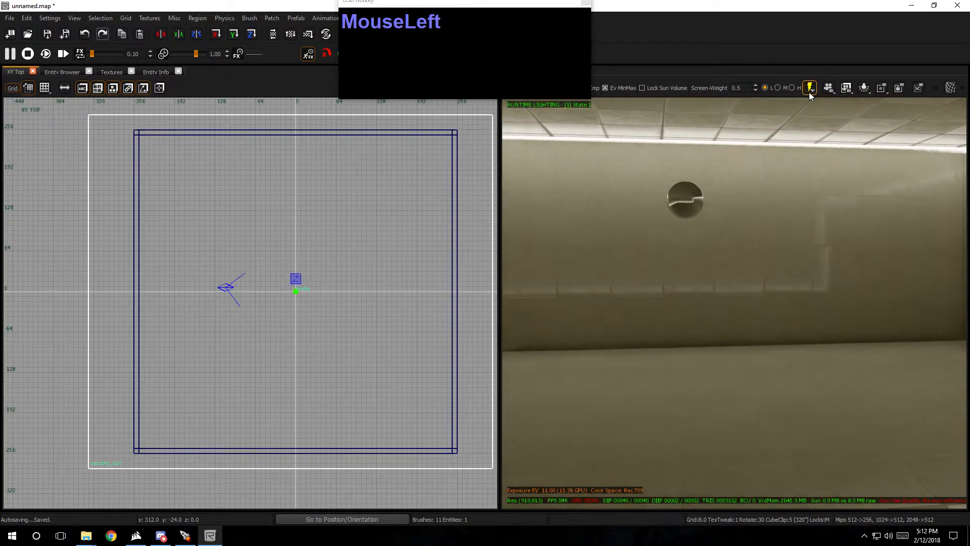
right_drag(786, 162, 786, 162)
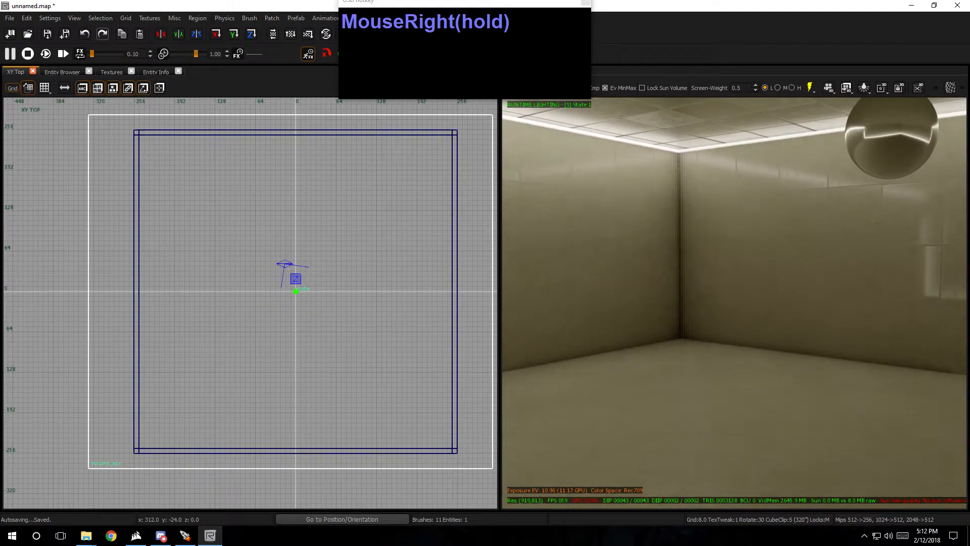
right_drag(714, 281, 715, 281)
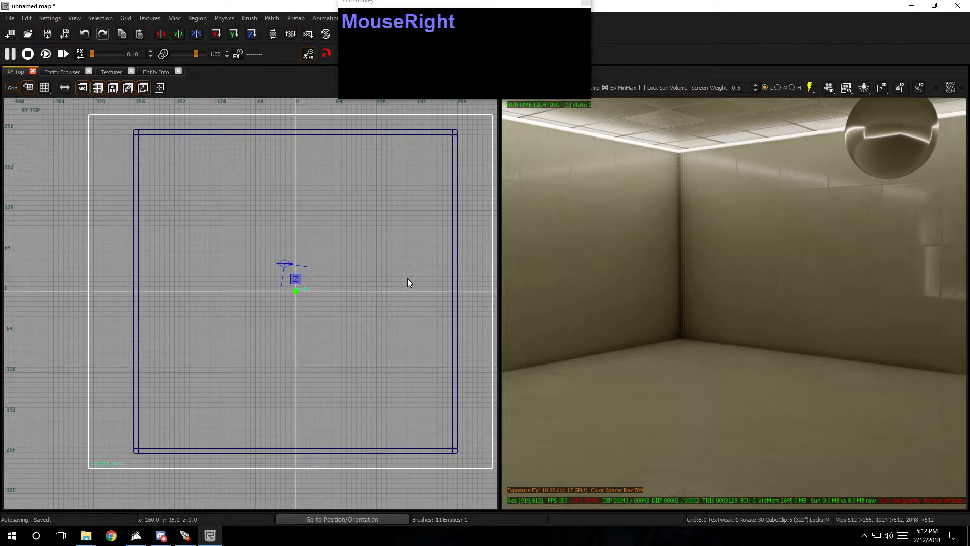
Set the sun volume's ssi1 for Light State 1 to cp_mi_cairo_infection_city_barren
mouse_move(606, 237)
right_down()
mouse_move(657, 283)
mouse_move(621, 283)
mouse_move(570, 263)
mouse_move(705, 178)
right_up()
shift+click(704, 177)
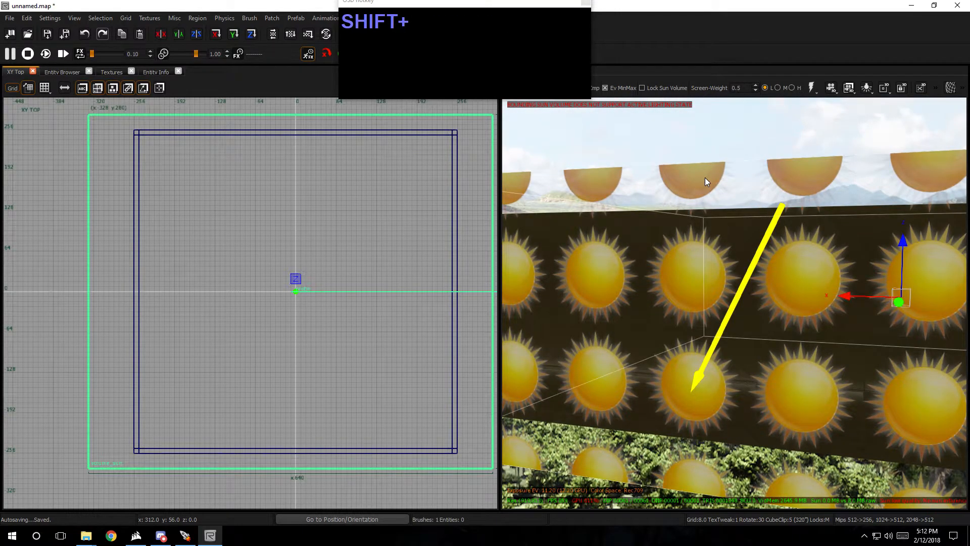
key(n)
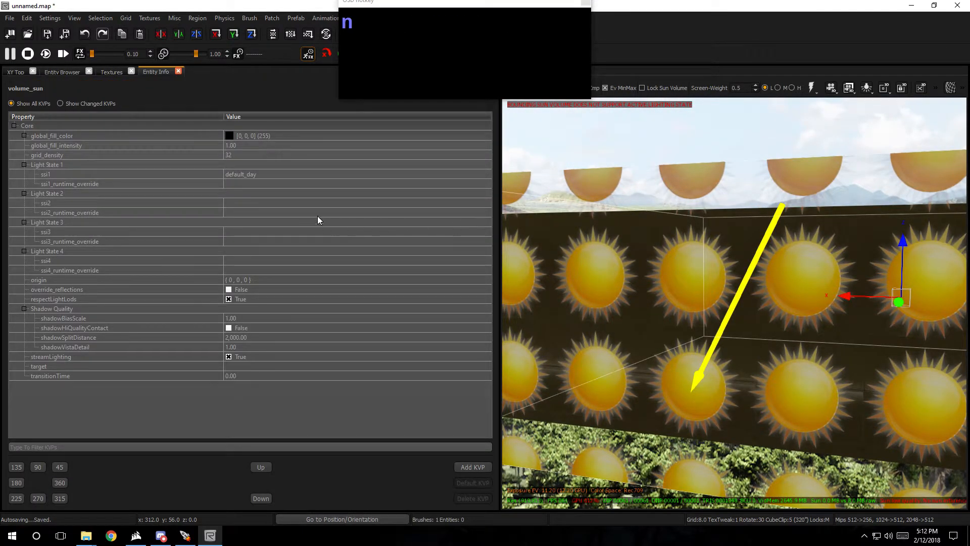
click(250, 173)
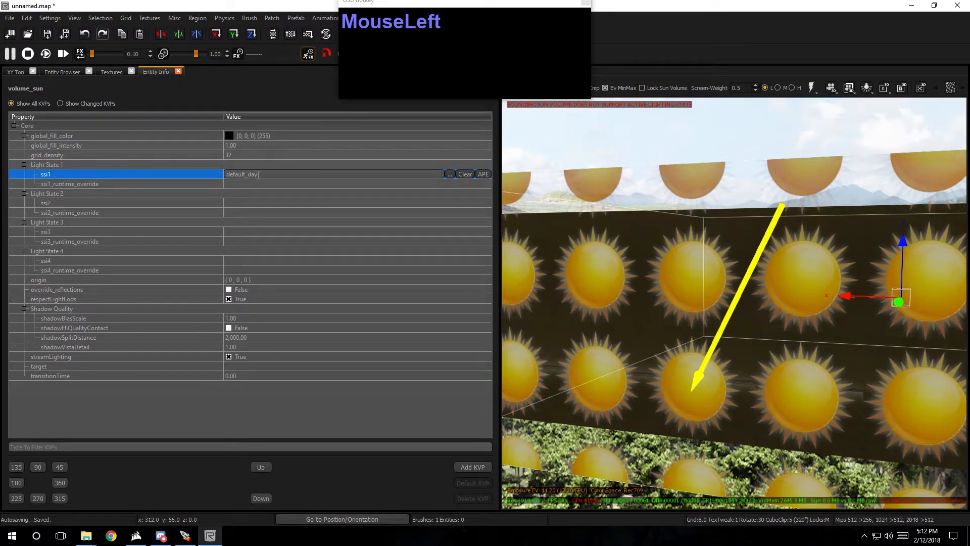
click(449, 174)
click(299, 306)
double_click(299, 305)
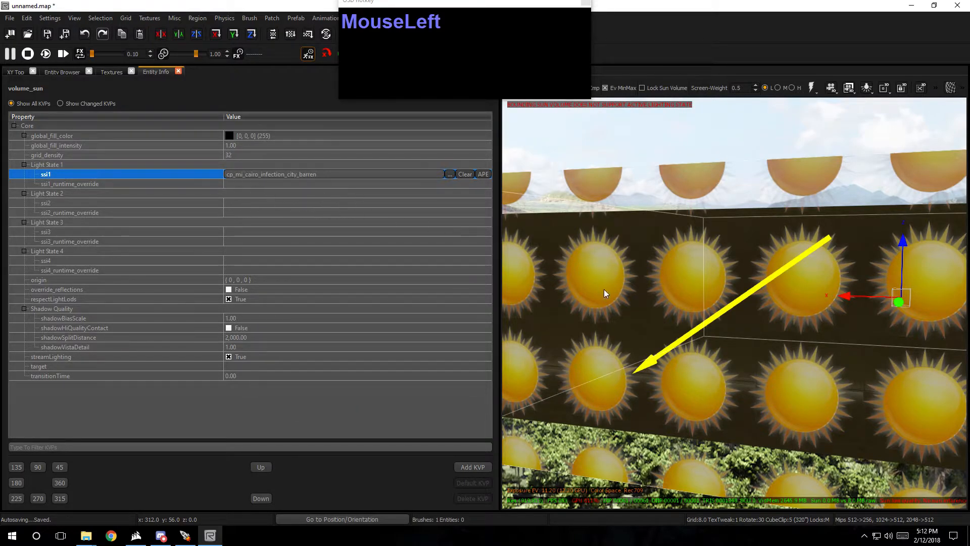
Rebuild the lighting with the cairo infection sky and inspect the room, leaving the sun volume deselected
key(Escape)
right_drag(629, 312, 646, 285)
click(811, 87)
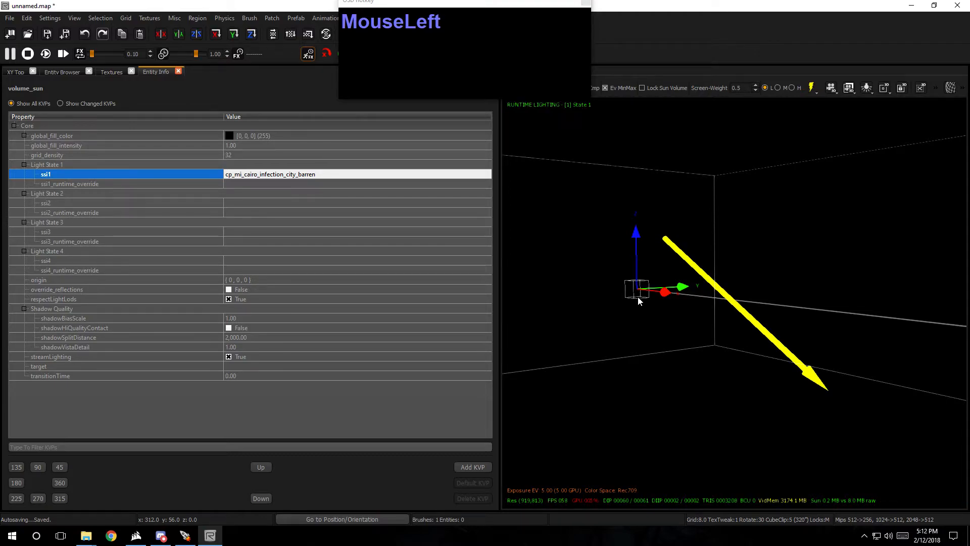
right_click(637, 296)
key(Escape)
right_drag(638, 297, 669, 211)
Select the sun volume and set its ssi1 to cp_sh_training_sim
shift+click(662, 216)
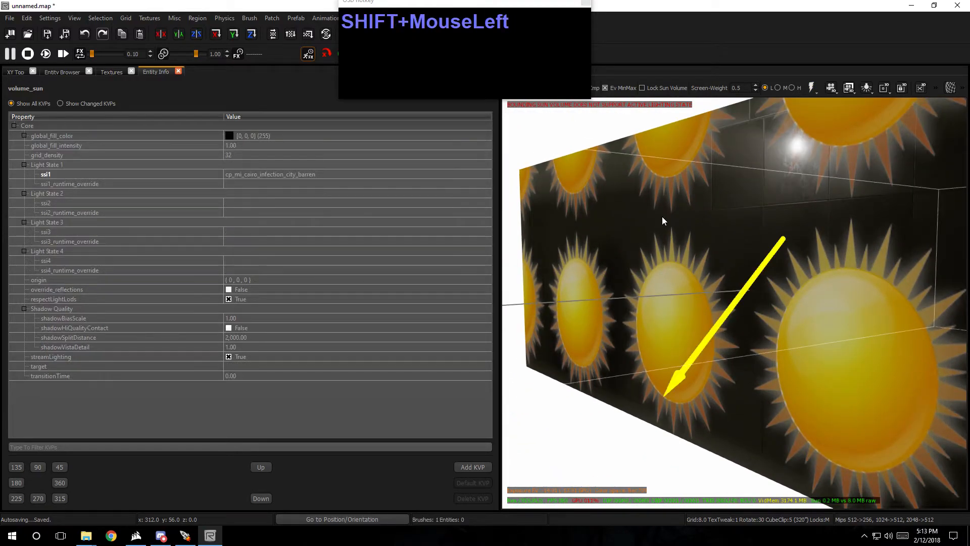
click(291, 174)
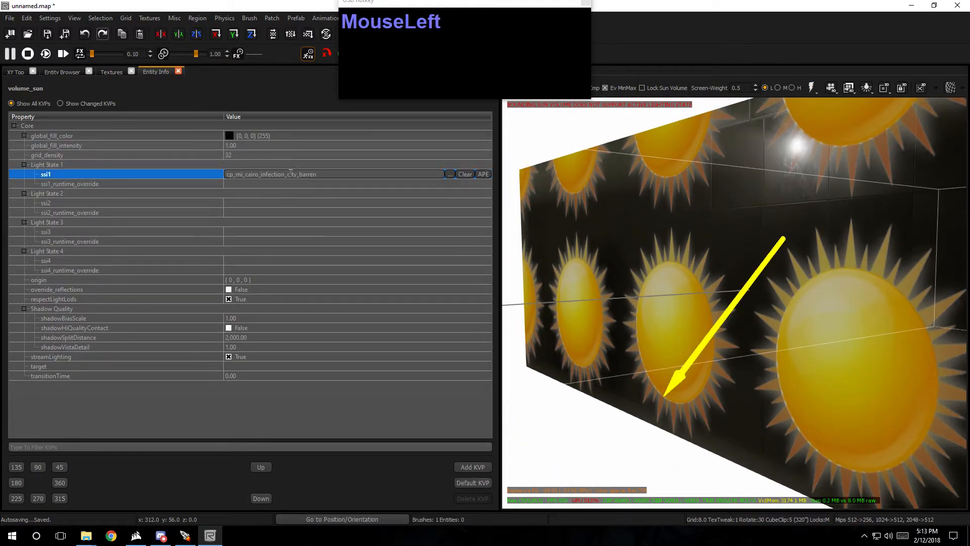
click(449, 174)
scroll(345, 326, down, 5)
scroll(346, 327, down, 5)
scroll(345, 326, up, 2)
double_click(310, 316)
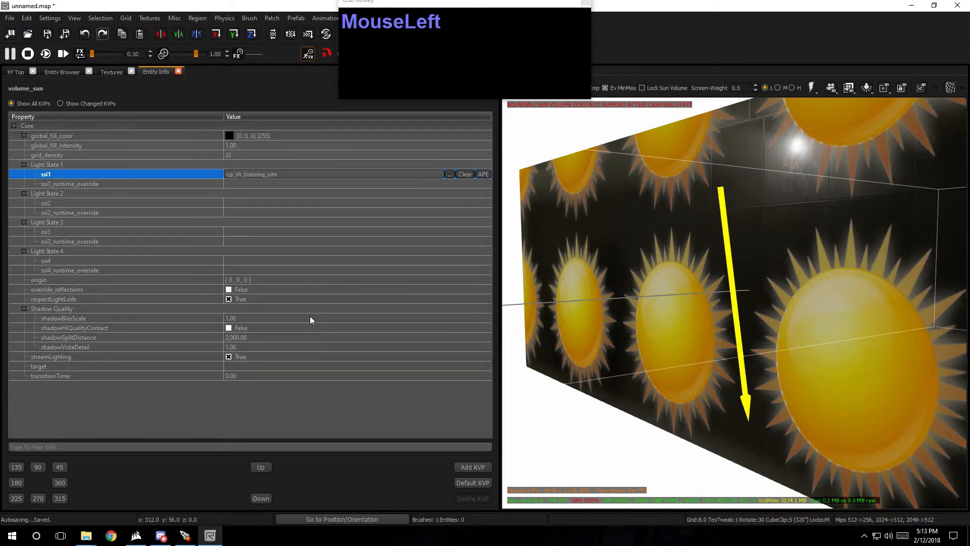
Set the sun volume's ssi1 to default_day, rebuild the lighting, and deselect the volume
click(449, 174)
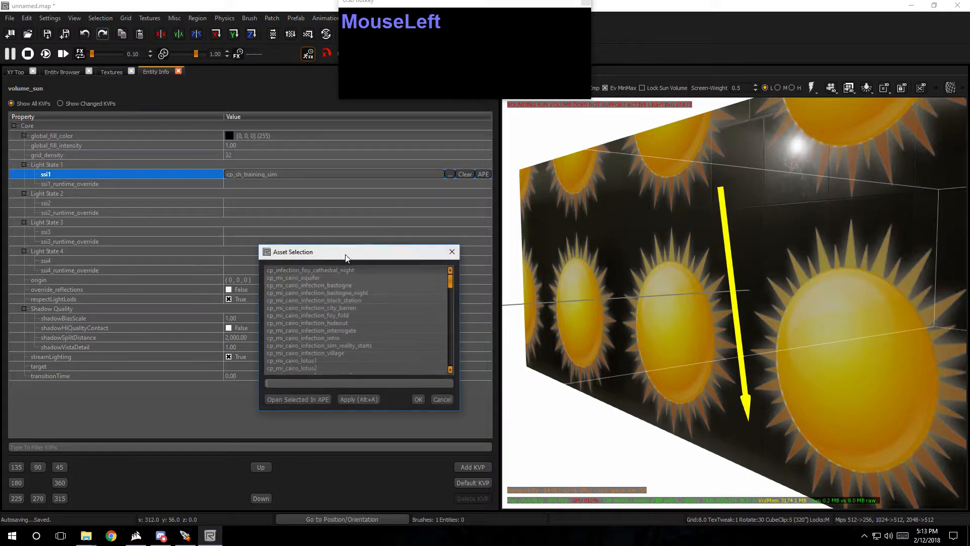
scroll(309, 331, down, 5)
scroll(311, 329, down, 5)
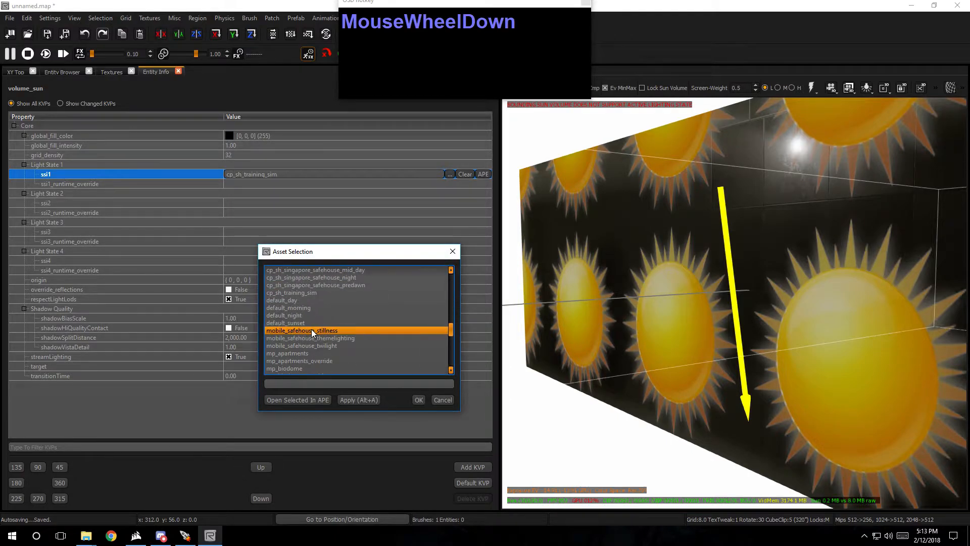
double_click(308, 296)
right_drag(508, 284, 751, 168)
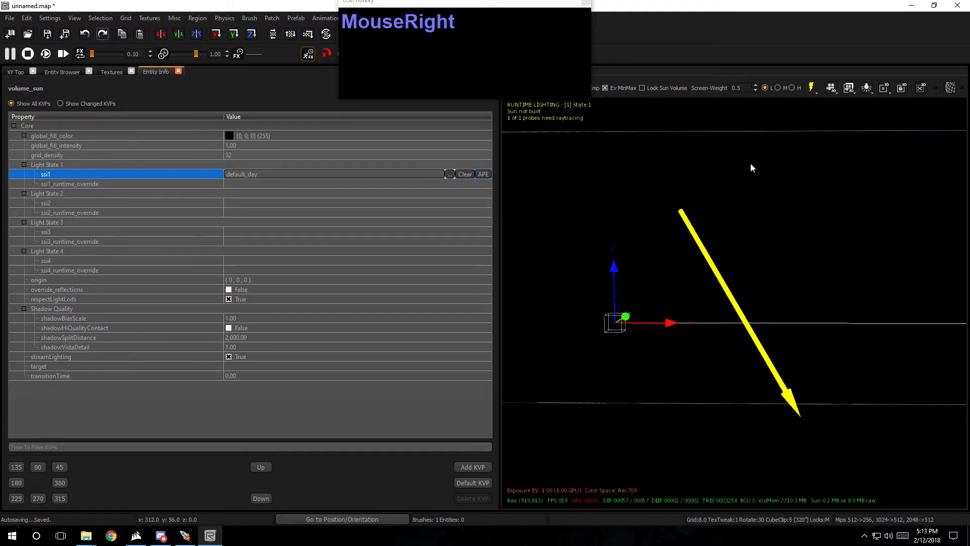
click(811, 87)
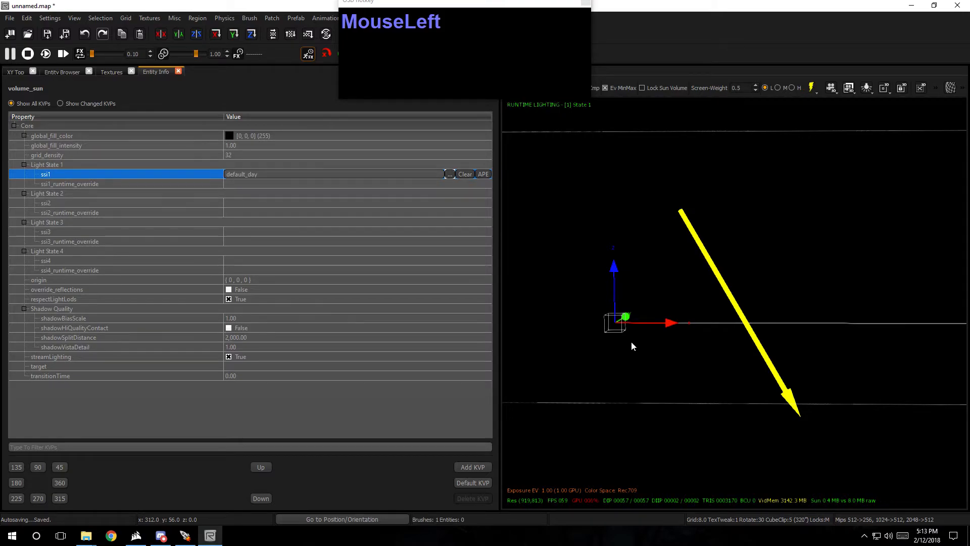
right_drag(632, 342, 631, 342)
key(Escape)
Turn off the runtime lighting and split the room's wall at X 248 in the top view with a clip at about Y 64
right_drag(693, 316, 735, 279)
key(F7)
right_click(693, 310)
shift+click(736, 297)
key(ctrl+Tab)
click(18, 72)
key(ctrl+Tab)
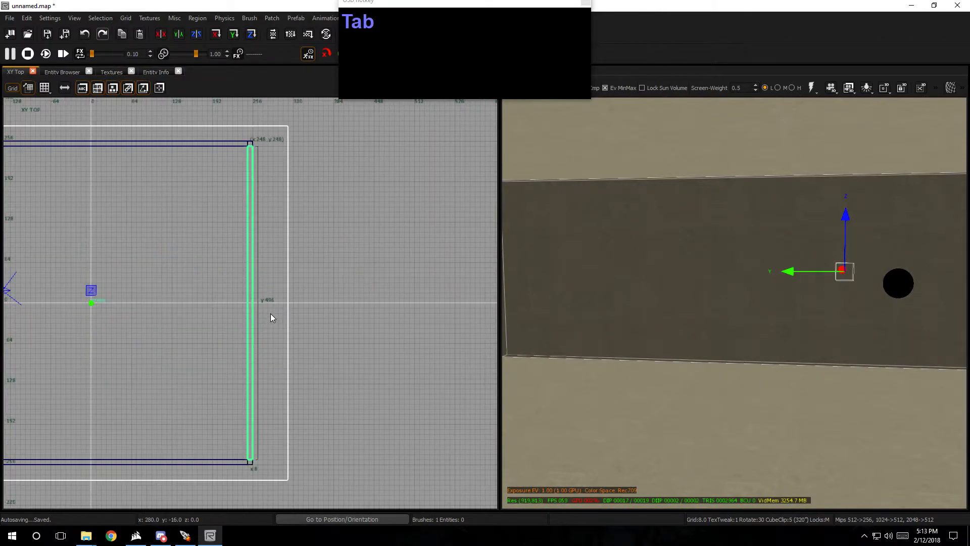
key(x)
scroll(246, 267, up, 2)
click(241, 247)
click(270, 246)
key(shift+Return)
Split the same wall a second time at about Y -64 and deselect its pieces
scroll(247, 247, down, 2)
scroll(239, 292, up, 2)
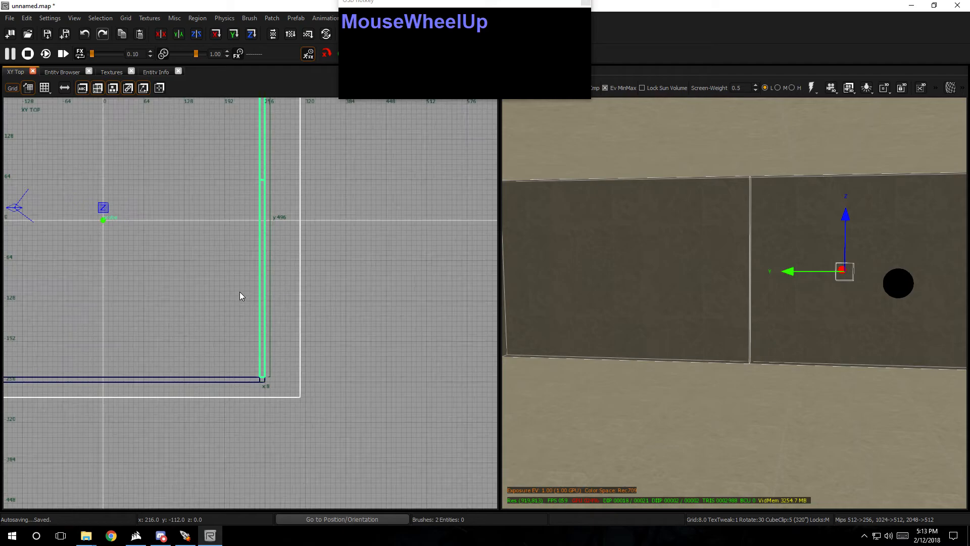
click(260, 262)
click(274, 261)
key(Return)
key(Escape)
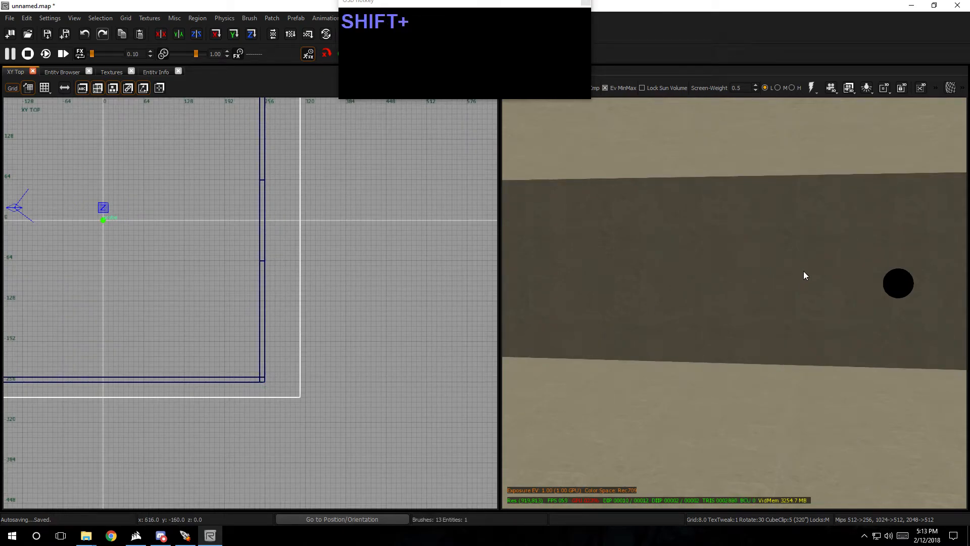
Raise the bottom of the wall's middle piece to about Z 104 in the front view, leaving a doorway opening beneath it
shift+click(804, 276)
key(Tab)
scroll(294, 290, up, 2)
click(230, 362)
mouse_move(230, 359)
mouse_down()
mouse_move(223, 148)
mouse_move(210, 186)
mouse_move(233, 210)
mouse_up()
scroll(217, 162, up, 2)
key(Escape)
right_click(714, 336)
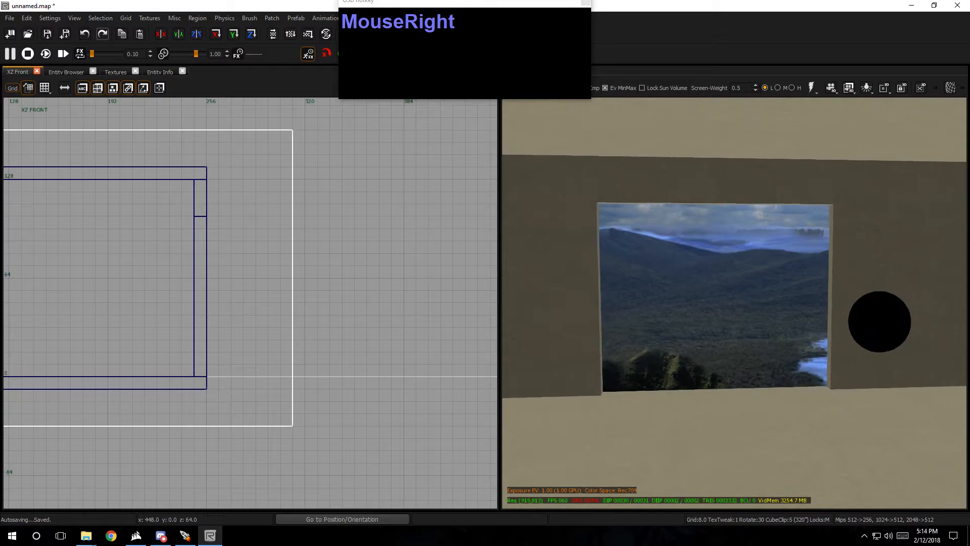
Turn on the runtime lighting, rebuild it for the opened room, and inspect the light around the doorway and floor
key(F8)
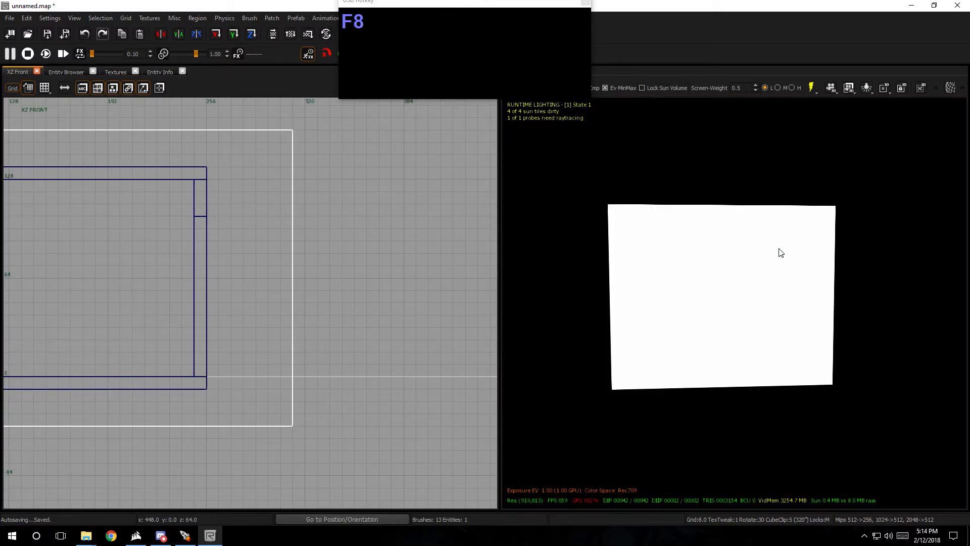
click(810, 89)
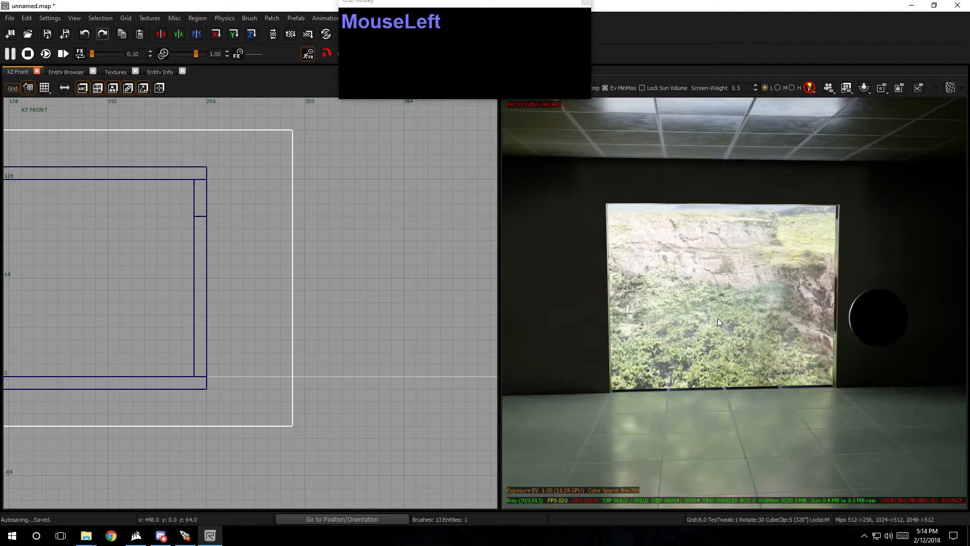
right_drag(711, 356, 709, 384)
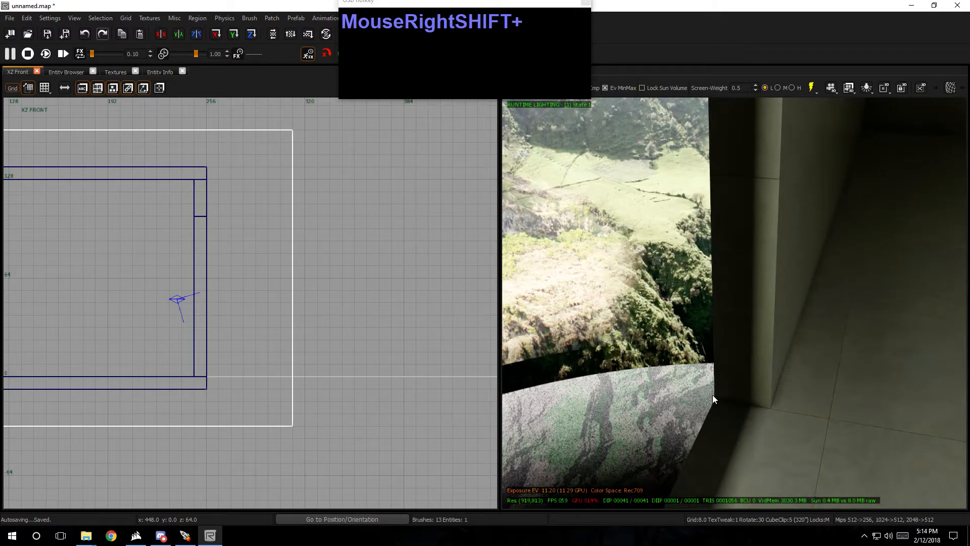
mouse_move(592, 359)
right_down()
mouse_move(581, 364)
mouse_move(631, 394)
mouse_move(656, 384)
right_up()
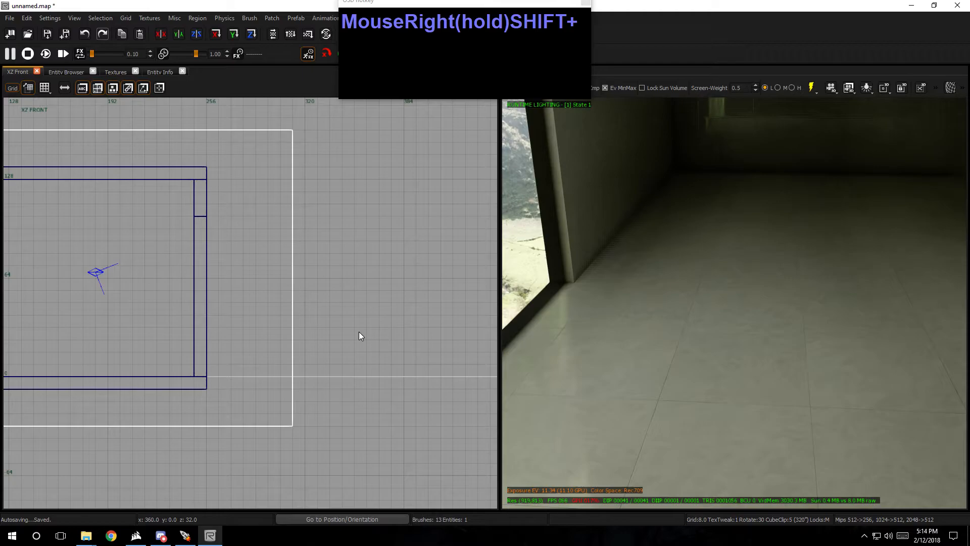
shift+right_drag(713, 291, 723, 295)
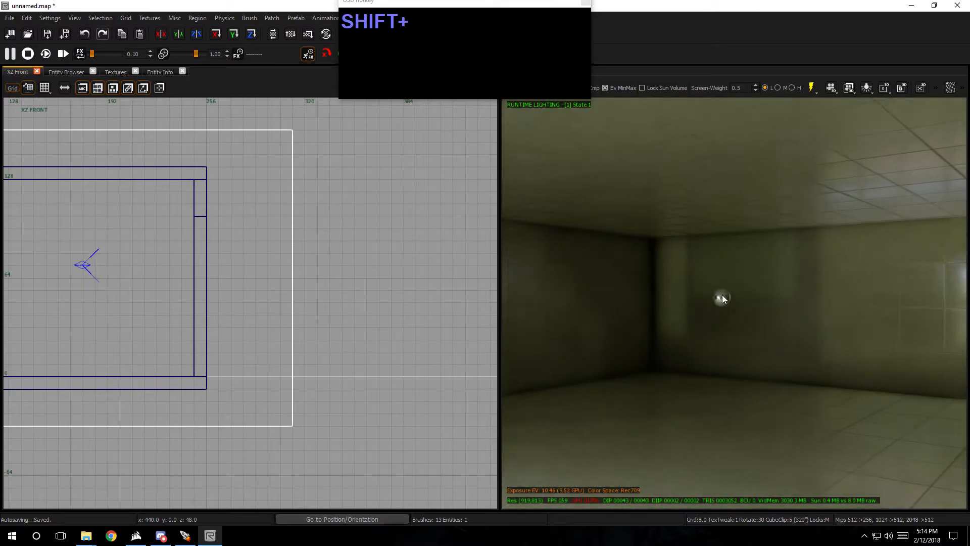
Select the room's reflection probe and move the doorway-side face of its volume just past the wall's outer face, about X 259
shift+click(722, 294)
drag(226, 290, 237, 293)
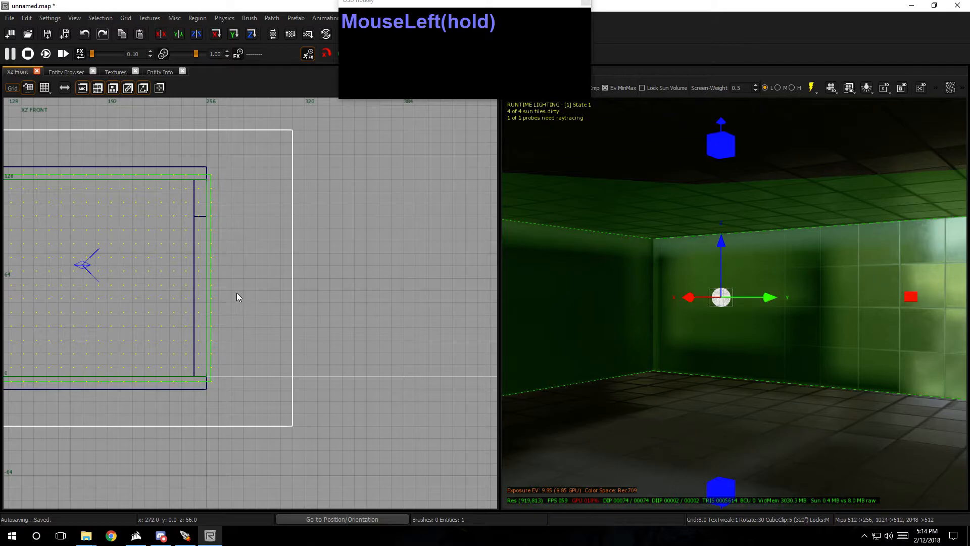
scroll(220, 263, up, 3)
scroll(238, 277, down, 3)
scroll(236, 301, up, 2)
drag(251, 293, 238, 282)
mouse_move(641, 320)
right_down()
mouse_move(622, 313)
mouse_move(658, 318)
right_up()
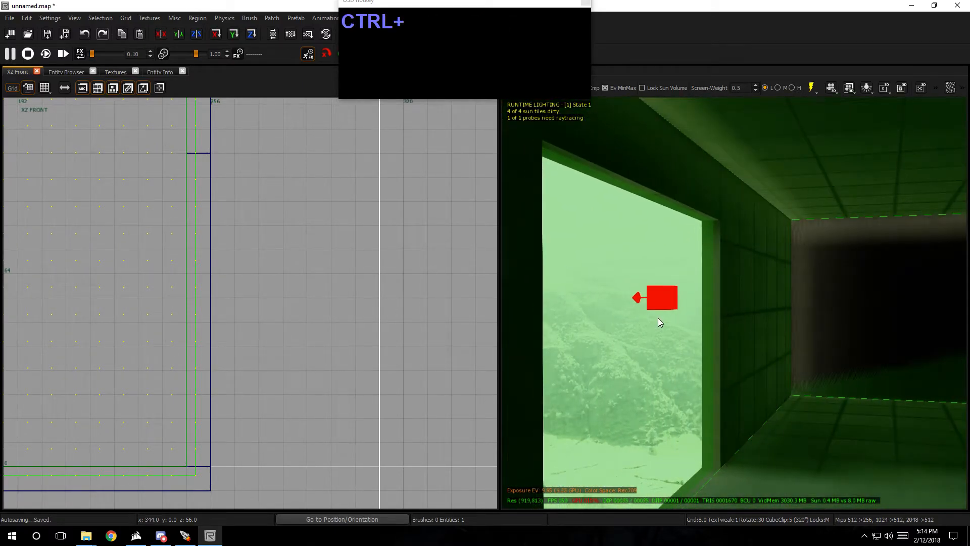
key(ctrl+shift)
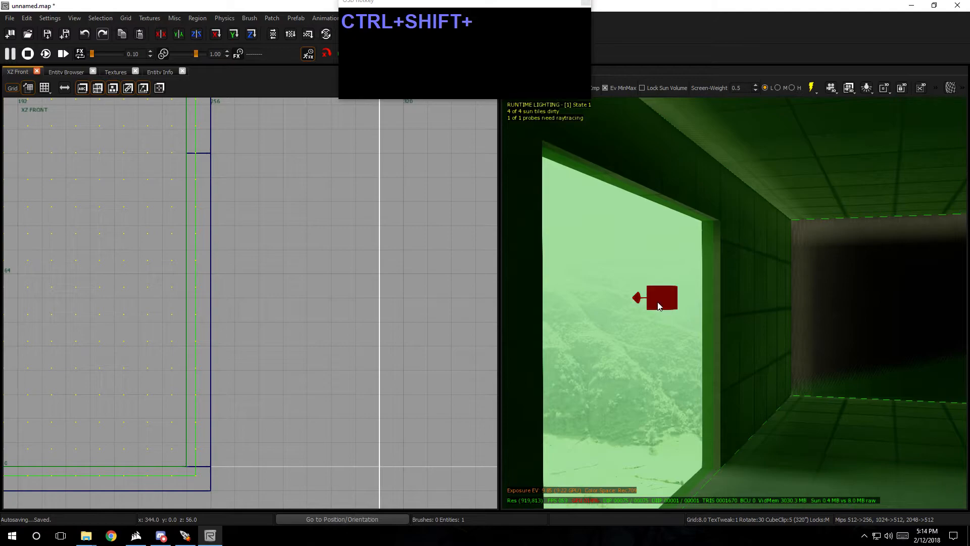
ctrl+shift+click(659, 305)
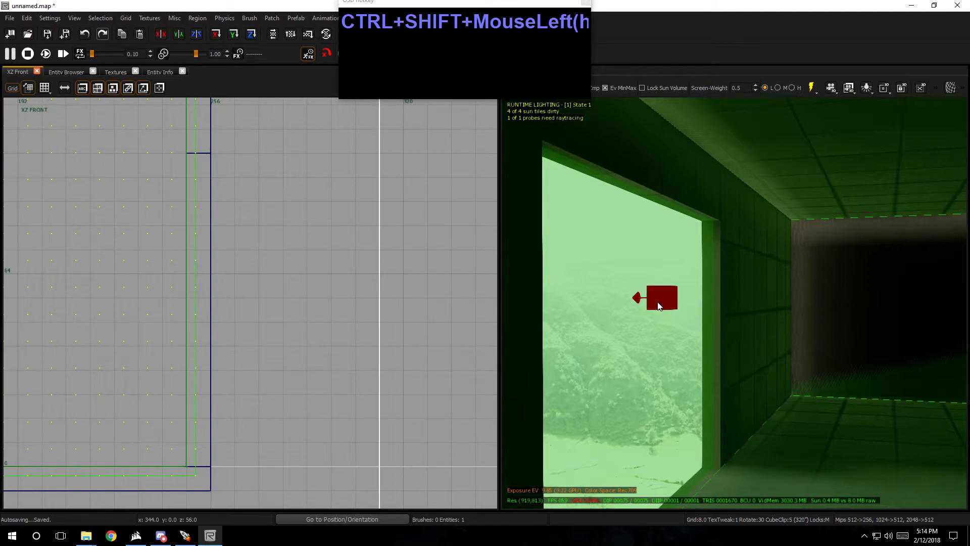
ctrl+shift+drag(659, 305, 655, 304)
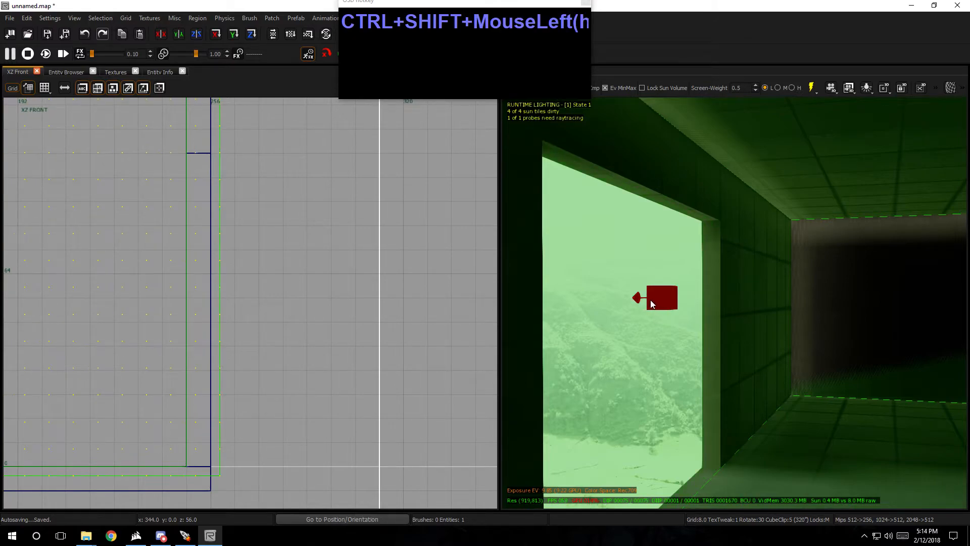
ctrl+shift+drag(650, 301, 651, 301)
key(Escape)
Rebuild the runtime lighting with the adjusted probe and inspect the reflections around the doorway, walls and ceiling
right_drag(732, 374, 762, 135)
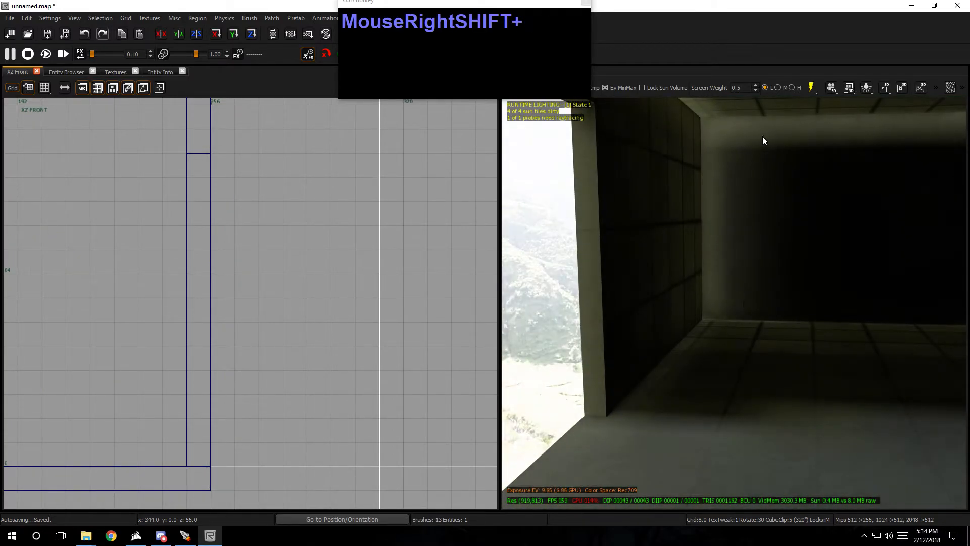
click(816, 88)
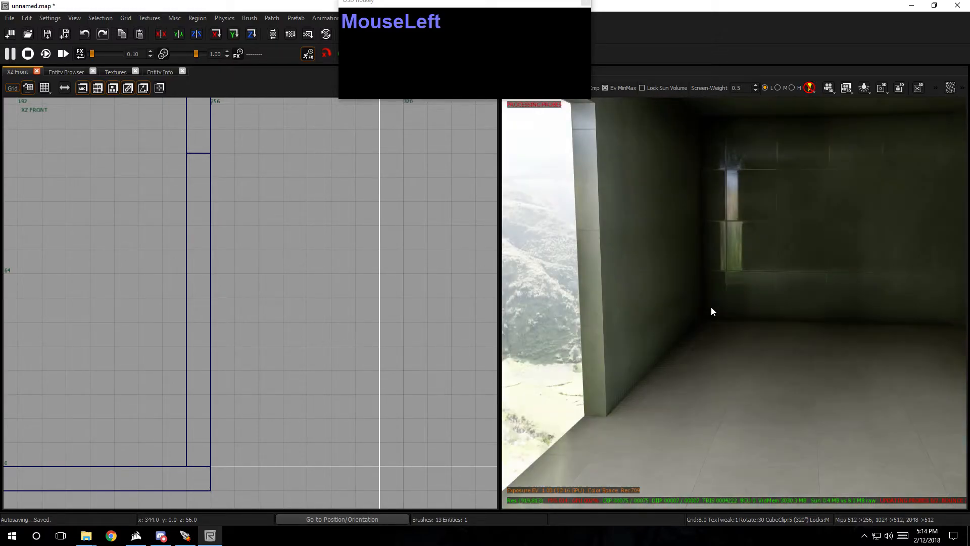
right_drag(712, 308, 644, 287)
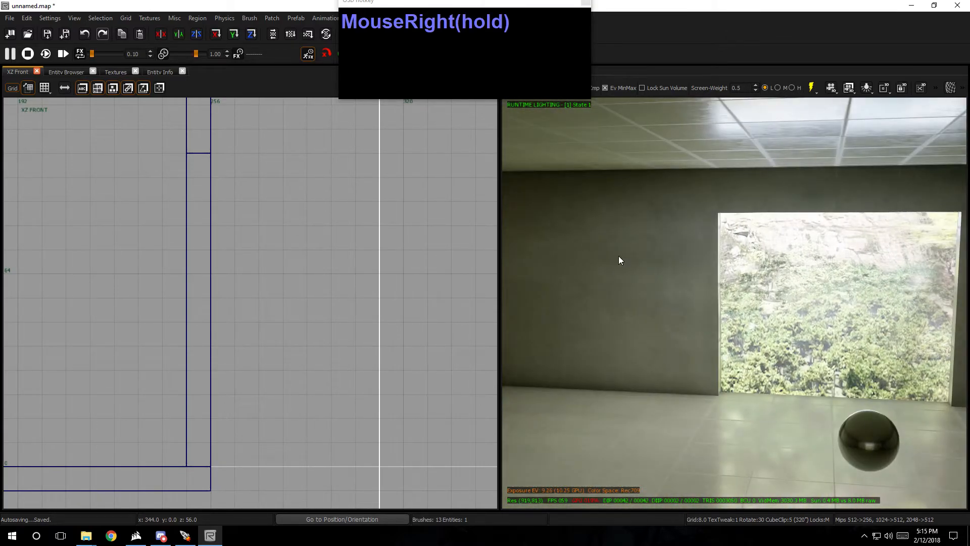
right_drag(695, 312, 652, 309)
right_drag(766, 281, 766, 281)
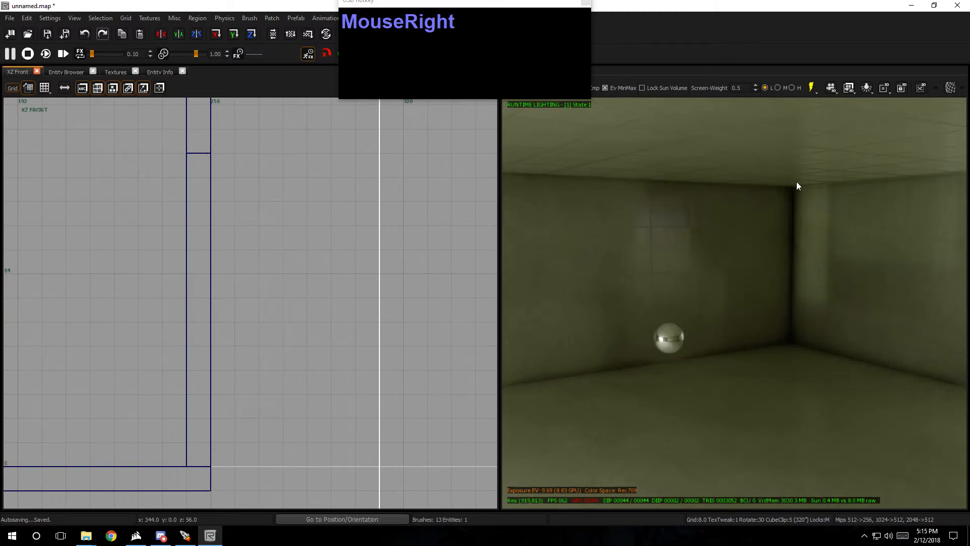
right_drag(766, 354, 751, 341)
Draw a wall brush 128 units long in the top view at X 1016, Y -64 and narrow it to 8 units
scroll(368, 326, down, 5)
key(Tab)
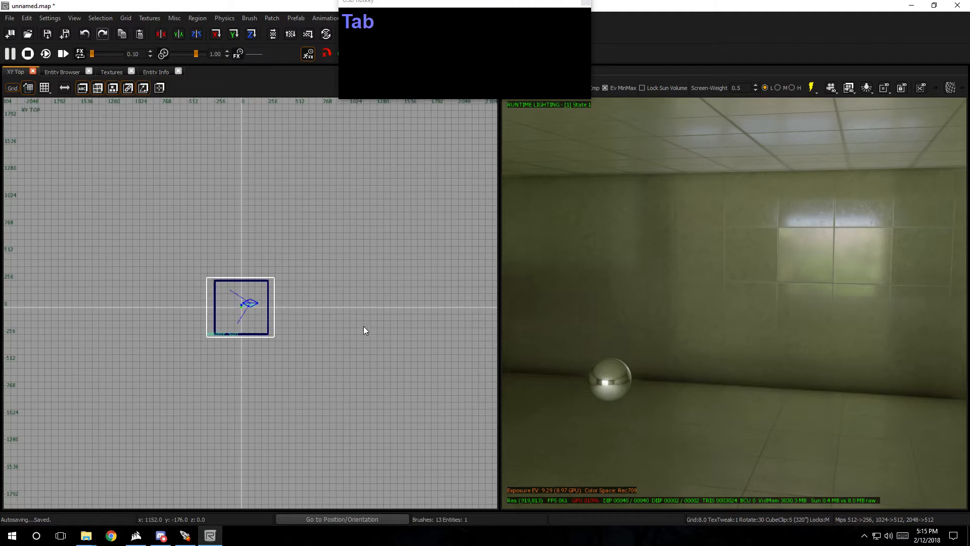
scroll(355, 333, up, 5)
scroll(344, 318, up, 4)
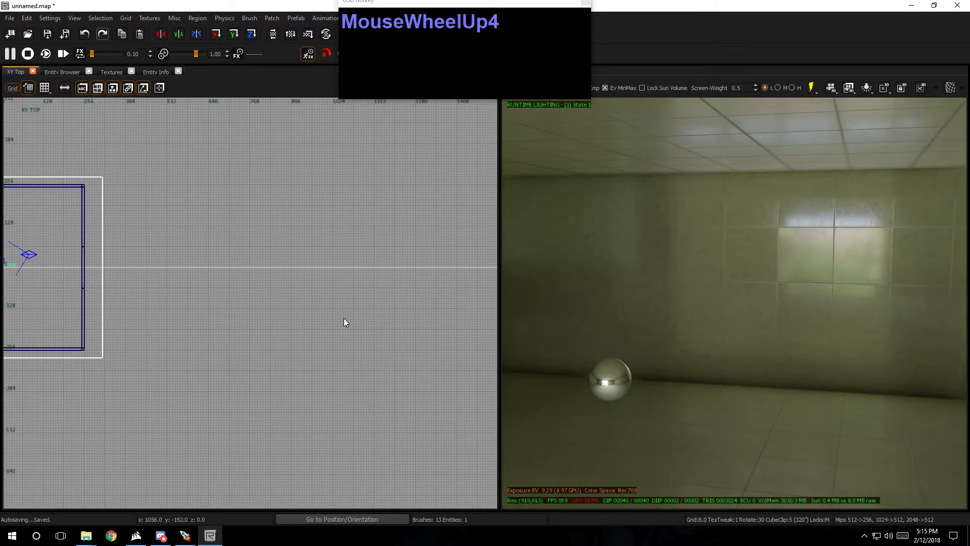
scroll(311, 287, down, 2)
drag(298, 245, 328, 322)
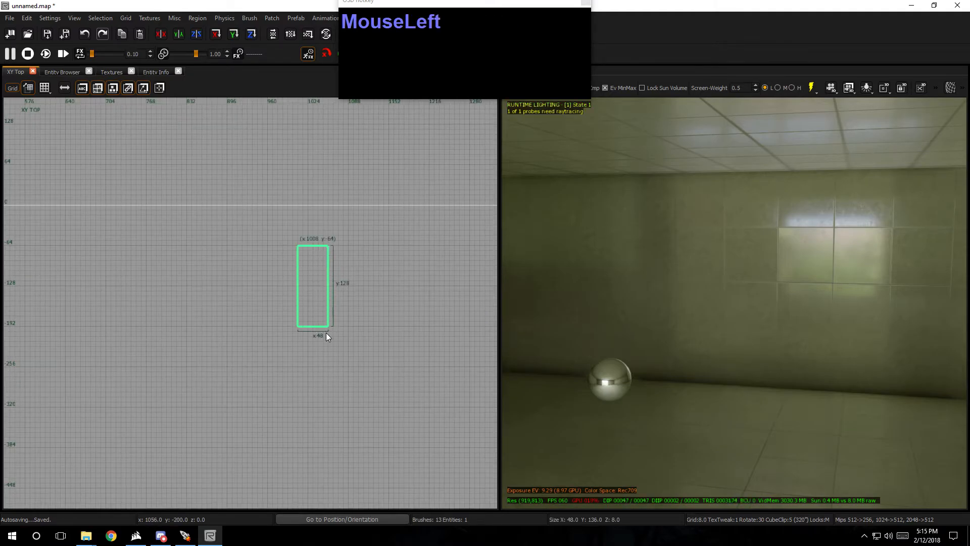
mouse_move(349, 289)
mouse_down()
mouse_move(324, 289)
mouse_move(337, 280)
mouse_move(281, 288)
mouse_move(292, 290)
mouse_up()
Stretch the new wall brush in the front view to span from Z 0 to Z 128
scroll(302, 263, up, 4)
key(Tab)
drag(258, 318, 257, 415)
drag(253, 273, 255, 199)
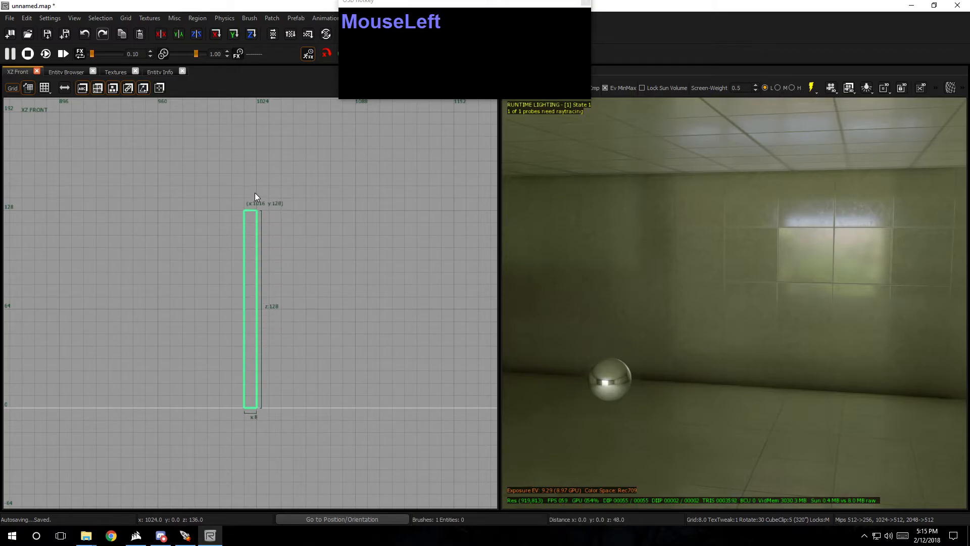
Duplicate the wall twice in the top view, placing one copy at Y 64 and the other at Y -192
key(Tab)
scroll(317, 335, down, 5)
scroll(323, 334, up, 4)
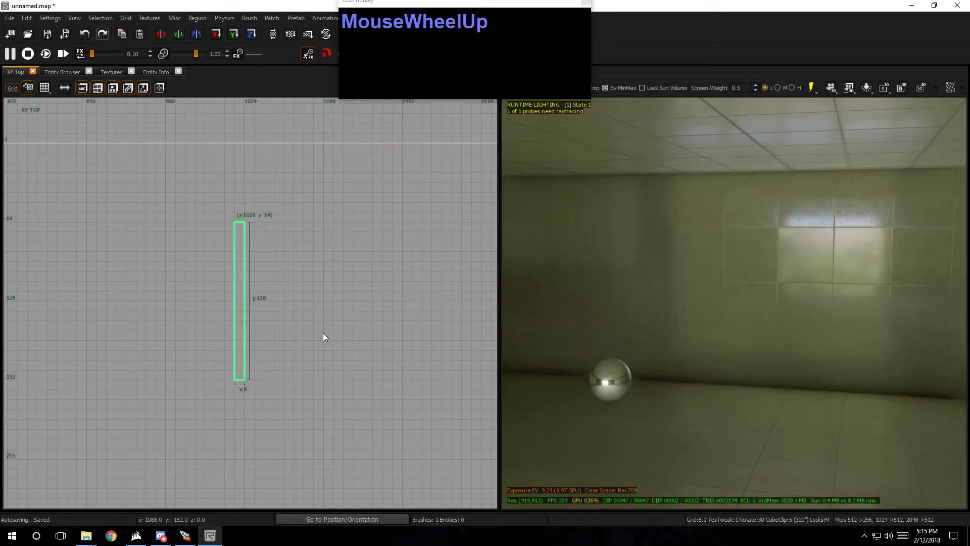
scroll(277, 276, down, 3)
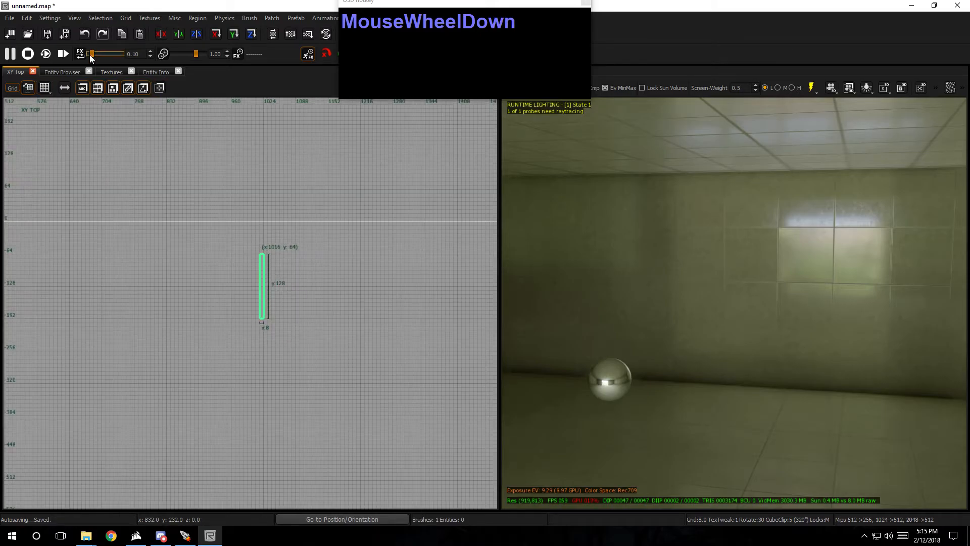
click(118, 37)
mouse_move(291, 283)
alt+mouse_down()
mouse_move(310, 268)
mouse_move(312, 281)
alt+mouse_up()
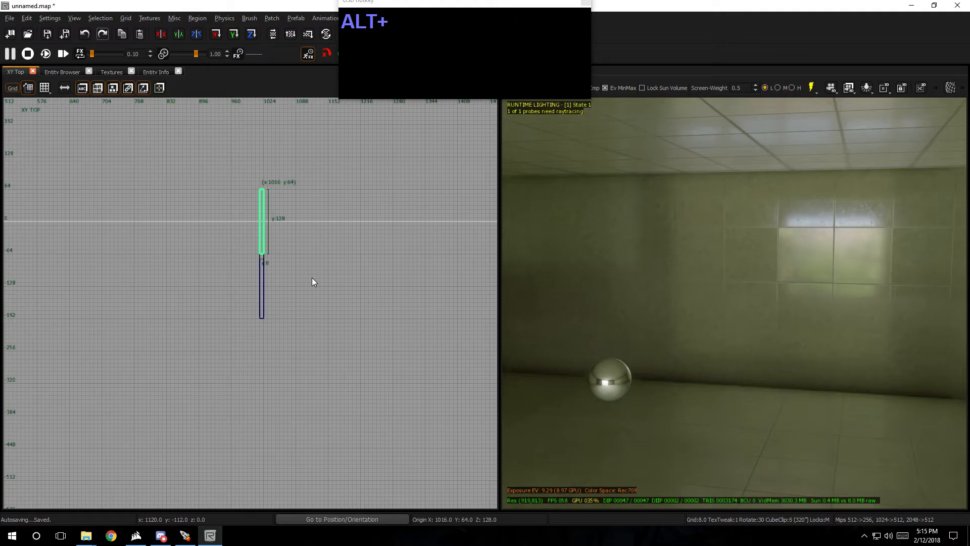
click(124, 36)
mouse_move(289, 215)
alt+mouse_down()
mouse_move(304, 342)
mouse_move(292, 347)
alt+mouse_up()
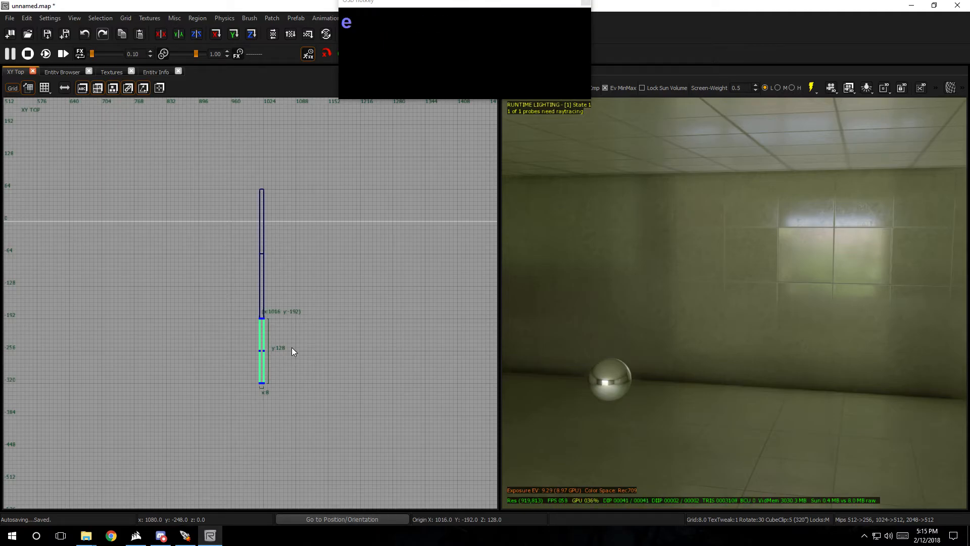
Pull the outer corner edge of the copy at Y -192 to about X 1144, forming an angled corner piece
scroll(285, 364, up, 3)
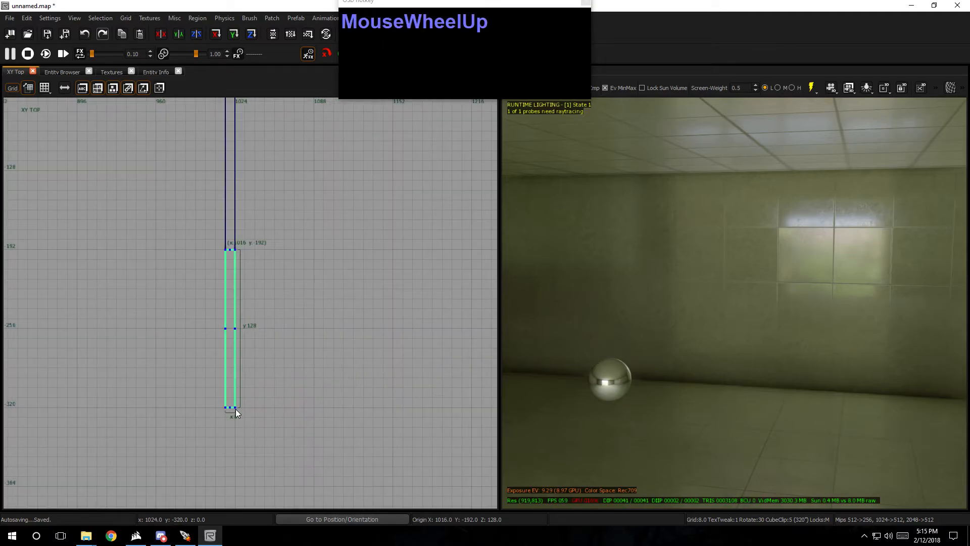
drag(235, 408, 383, 407)
key(Escape)
scroll(329, 308, down, 3)
scroll(325, 292, up, 3)
Pull the outer corner edge of the copy at Y 64 to X 1152, forming the opposite angled corner piece
shift+click(286, 229)
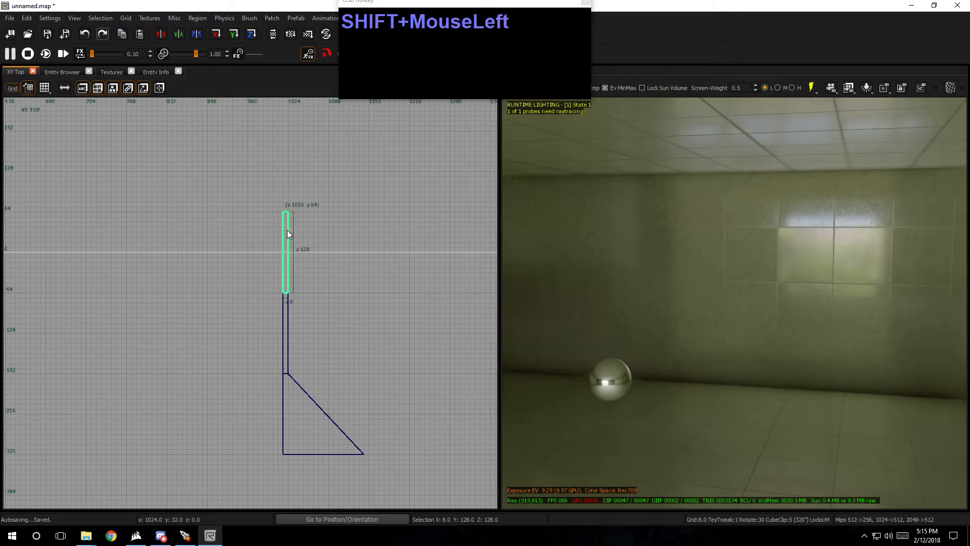
key(shift+e)
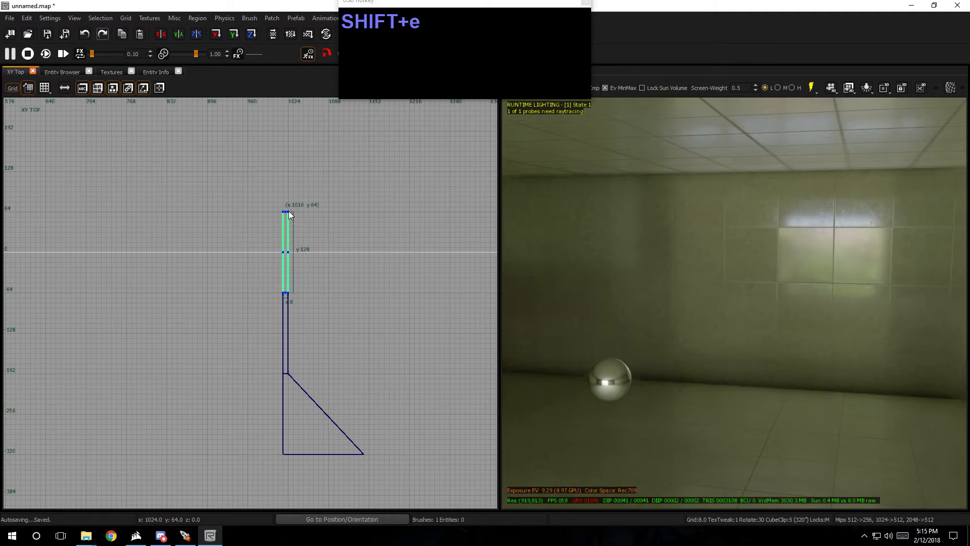
drag(288, 212, 369, 214)
key(Escape)
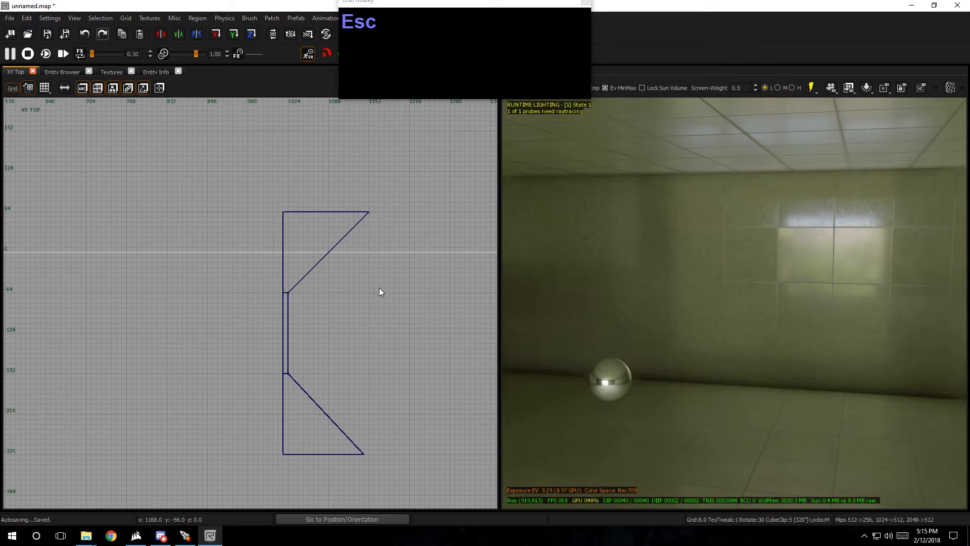
Draw a straight wall brush 192 units long and 8 units thick from the angled corner at X 1152, Y 72
scroll(343, 302, down, 3)
scroll(365, 293, up, 4)
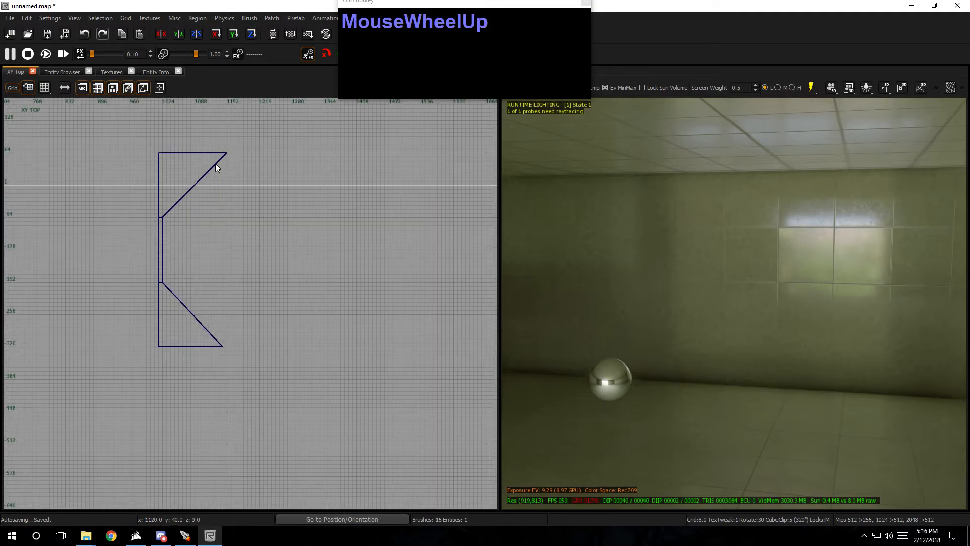
mouse_move(225, 148)
mouse_down()
mouse_move(329, 171)
mouse_move(311, 178)
mouse_move(330, 151)
mouse_up()
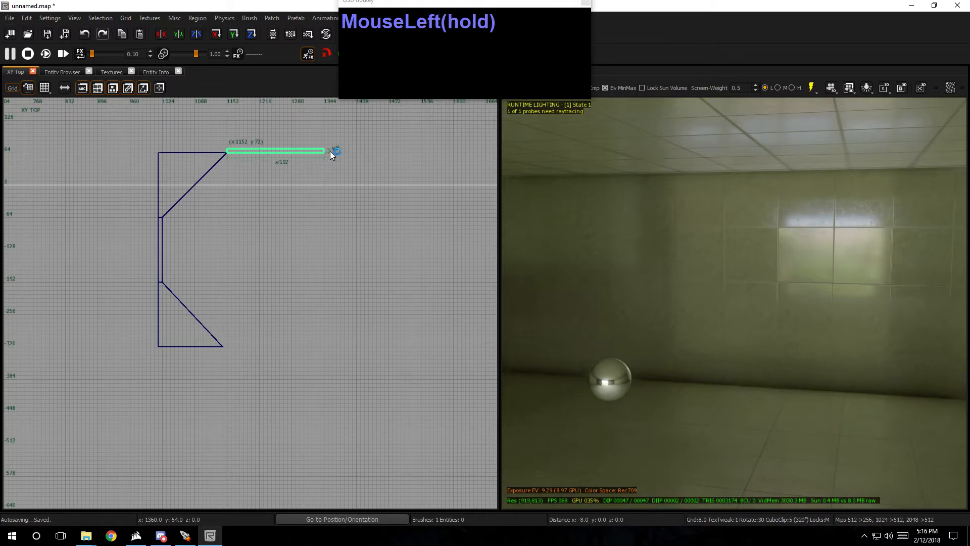
key(Escape)
Duplicate the straight side wall with its two angled corners, mirrored along X, and place the copy at X 1336, Y 64
shift+click(178, 194)
shift+click(164, 237)
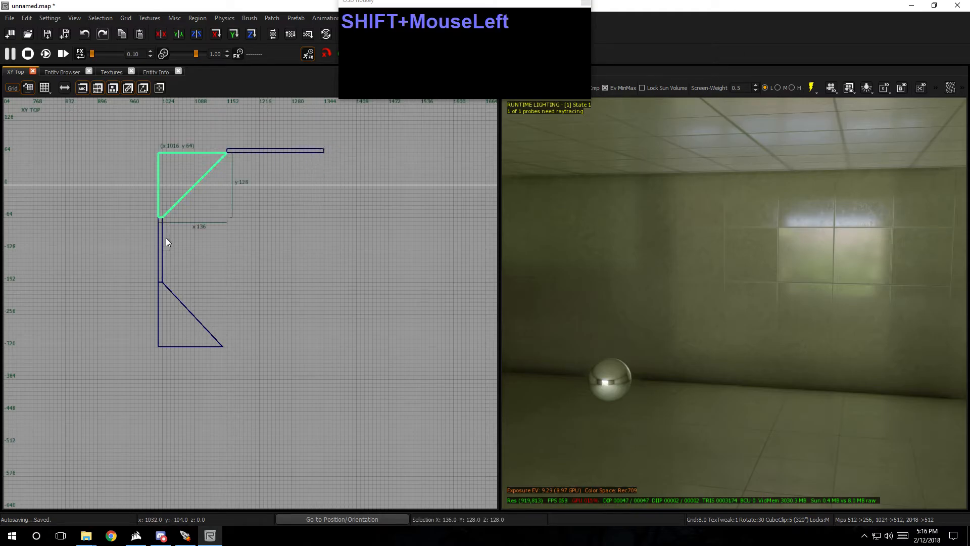
shift+click(170, 306)
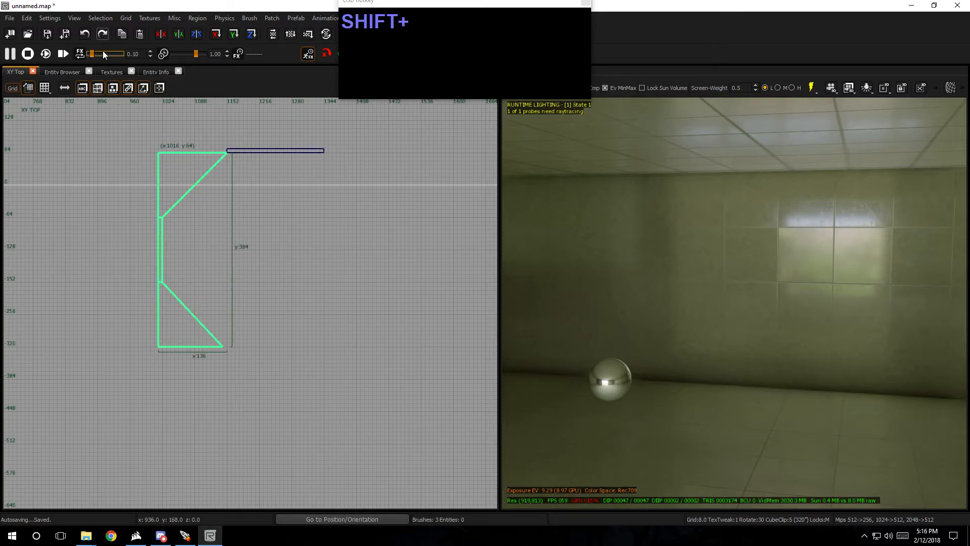
click(129, 34)
key(shift+d)
key(shift+d)
mouse_move(258, 229)
alt+mouse_down()
mouse_move(416, 216)
mouse_move(414, 230)
mouse_move(423, 207)
alt+mouse_up()
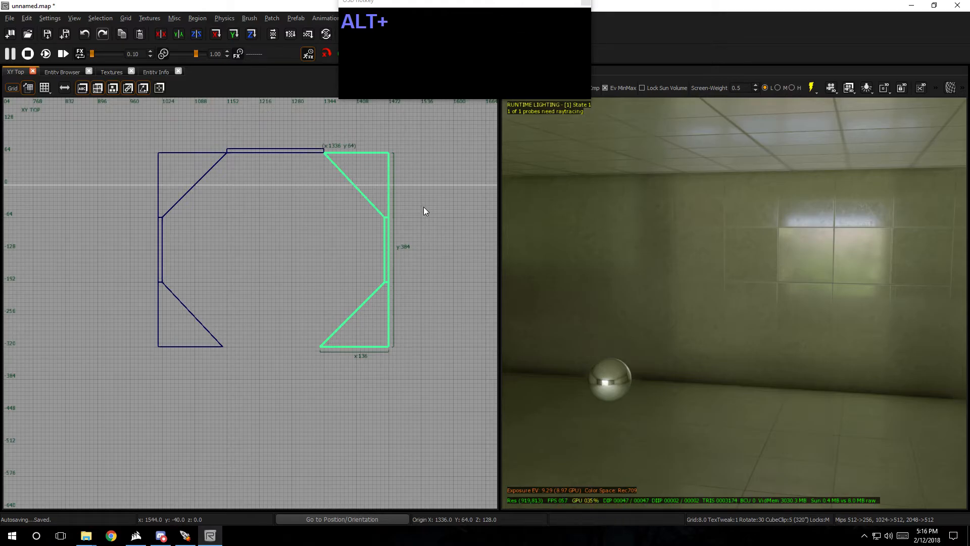
key(Escape)
Close the remaining gap along Y -320 with a straight wall brush about 192 units long and 8 units thick
drag(222, 346, 320, 377)
drag(295, 407, 292, 380)
key(Escape)
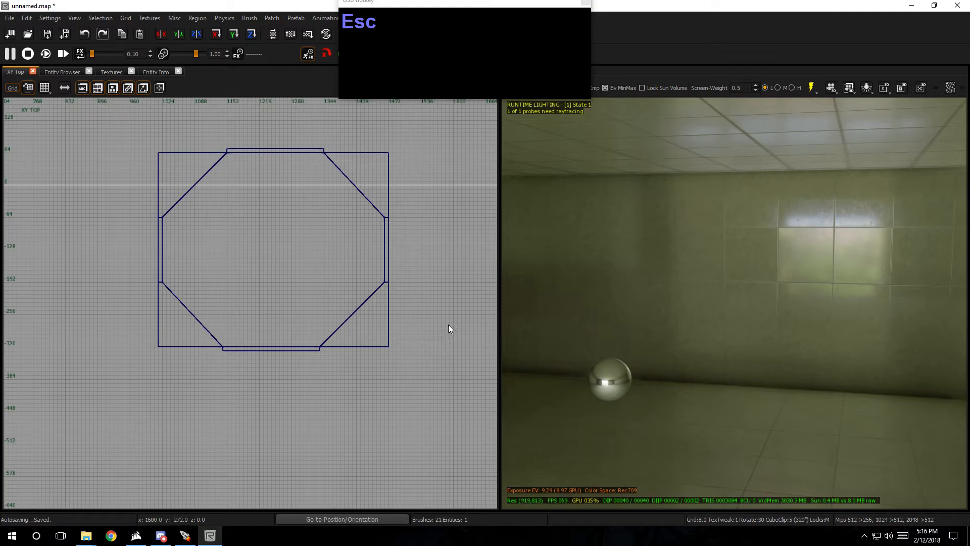
Draw a floor brush under the whole octagonal room and make it 8 units thick, directly below Z 0
scroll(317, 309, up, 2)
scroll(317, 309, down, 3)
mouse_move(566, 345)
right_down()
mouse_move(592, 366)
mouse_move(587, 389)
right_up()
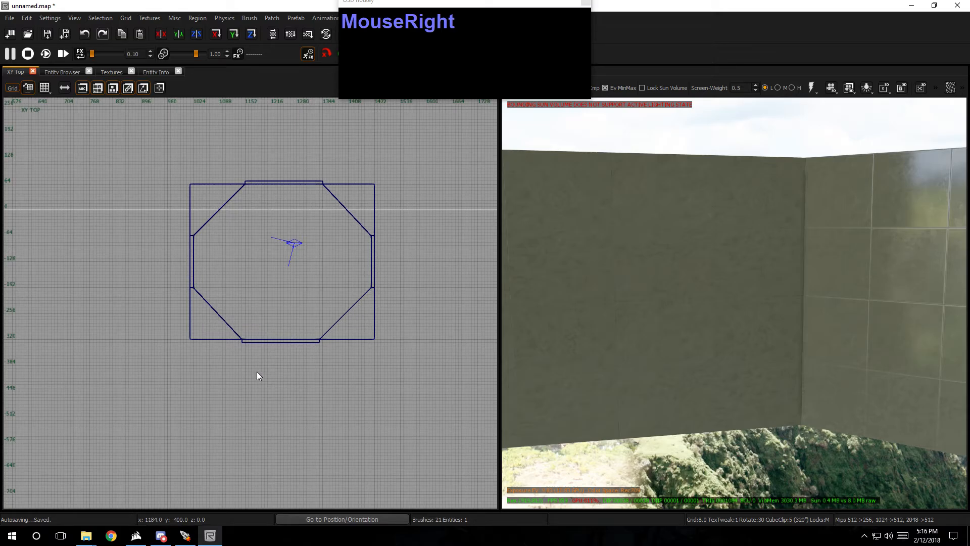
right_drag(585, 380, 585, 380)
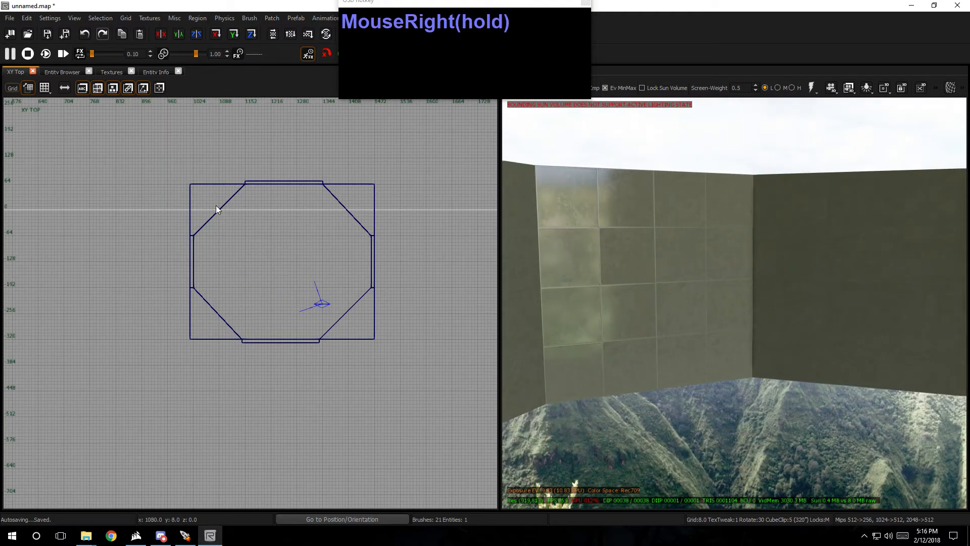
drag(190, 184, 375, 297)
key(Tab)
mouse_move(259, 335)
mouse_down()
mouse_move(259, 304)
mouse_move(293, 336)
mouse_move(469, 384)
mouse_up()
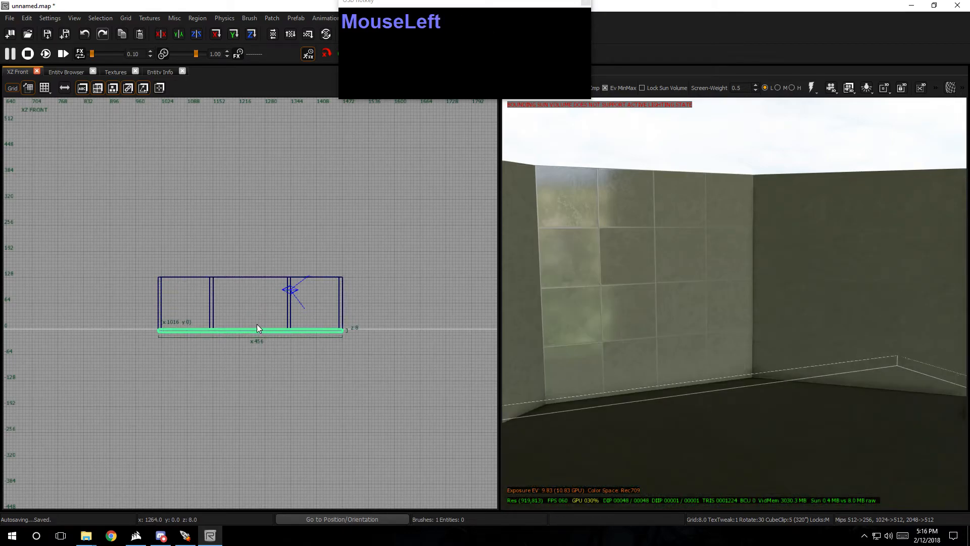
Duplicate the octagonal room's floor and raise the copy onto the tops of the walls as a ceiling
click(122, 35)
click(139, 36)
alt+drag(229, 315, 229, 259)
key(Escape)
Enlarge the sun volume to 2320 units in X and about 2000 in Y so it encloses both rooms
right_drag(609, 333, 772, 301)
right_drag(722, 237, 637, 304)
shift+click(637, 305)
scroll(231, 339, down, 3)
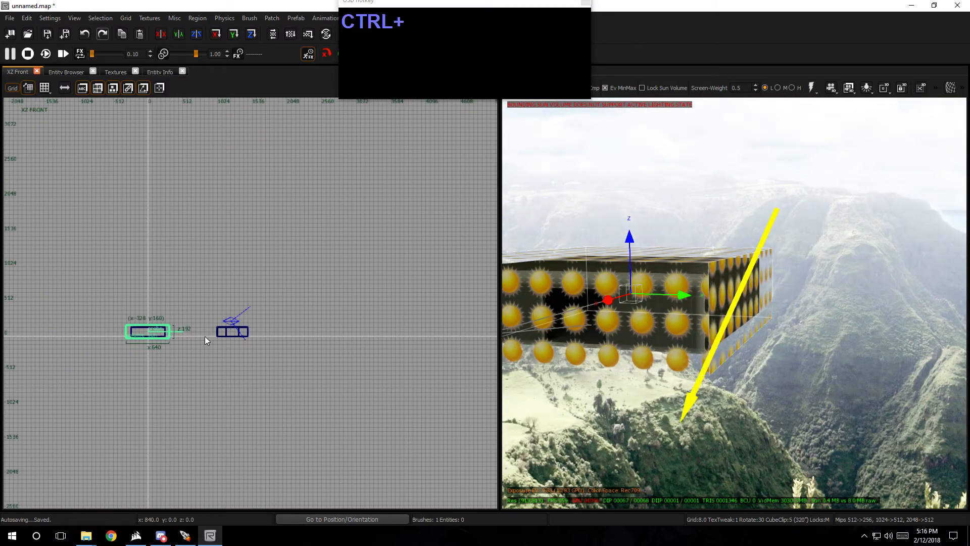
drag(204, 336, 288, 341)
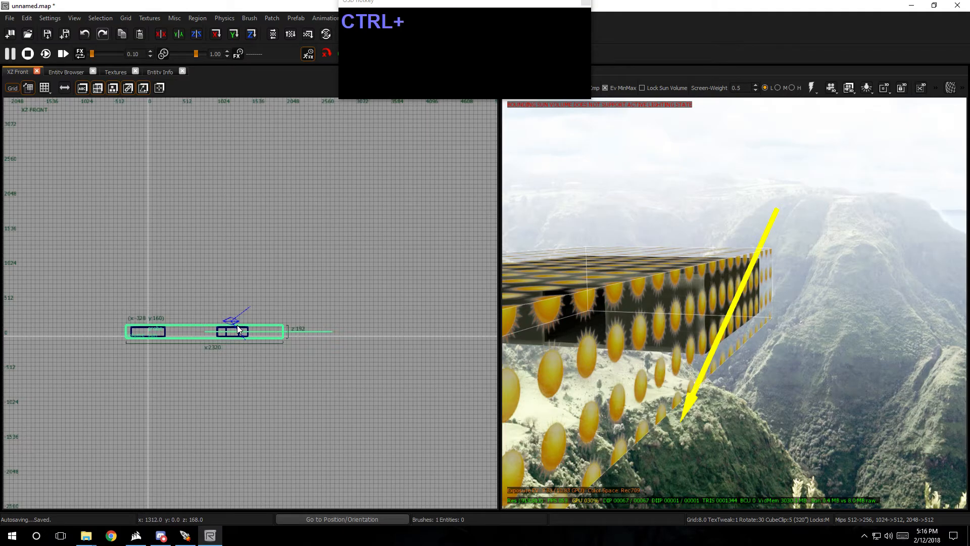
key(ctrl+Tab)
scroll(238, 325, up, 3)
click(272, 344)
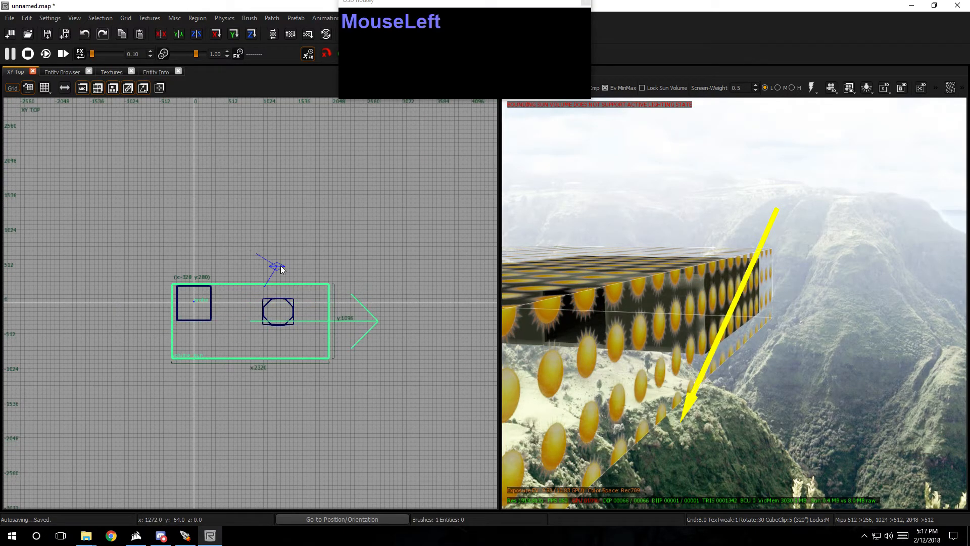
key(Escape)
Turn on the runtime lighting inside the octagonal room and inspect the reflections on its floor, walls and ceiling
mouse_move(608, 331)
right_down()
mouse_move(520, 323)
mouse_move(672, 323)
mouse_move(631, 308)
right_up()
click(812, 88)
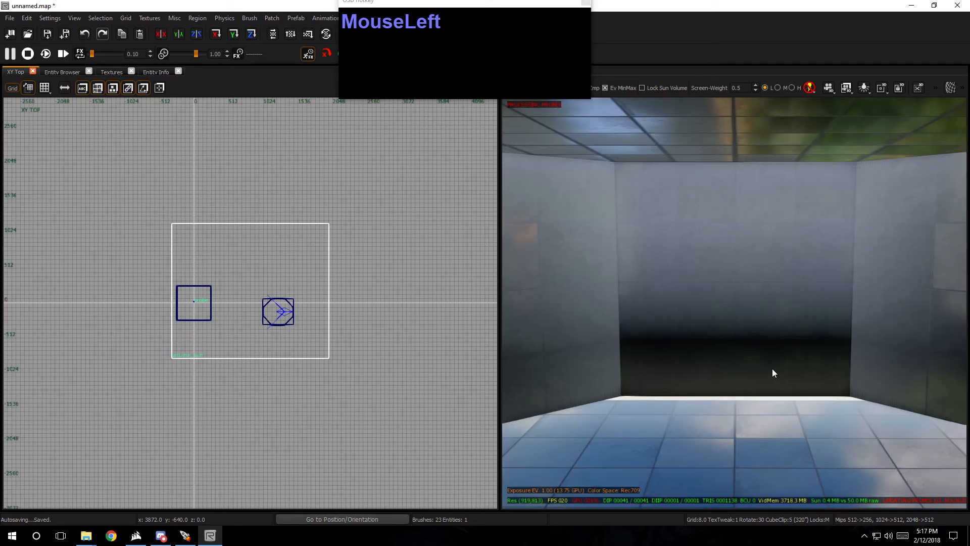
mouse_move(773, 393)
right_down()
mouse_move(889, 363)
mouse_move(765, 392)
right_up()
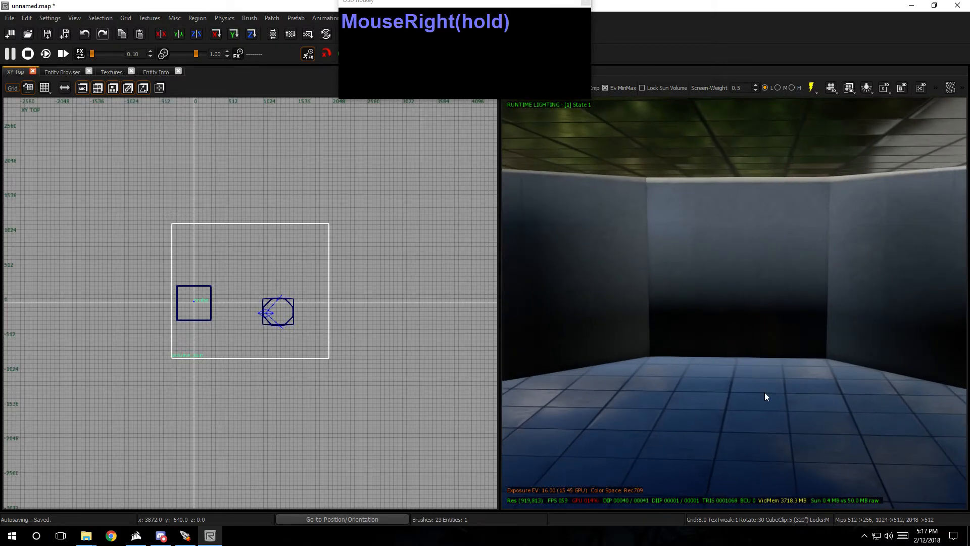
Place a reflection probe inside the octagonal room and move it to the middle of the room at 1248, -128, 72
right_click(687, 476)
click(733, 475)
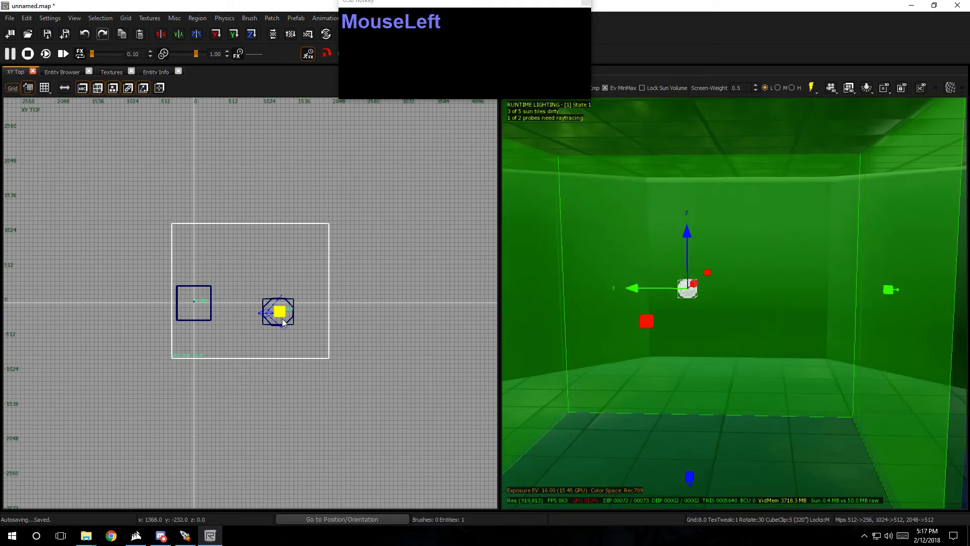
scroll(283, 323, up, 5)
drag(334, 326, 307, 333)
scroll(298, 409, down, 3)
right_drag(659, 399, 638, 400)
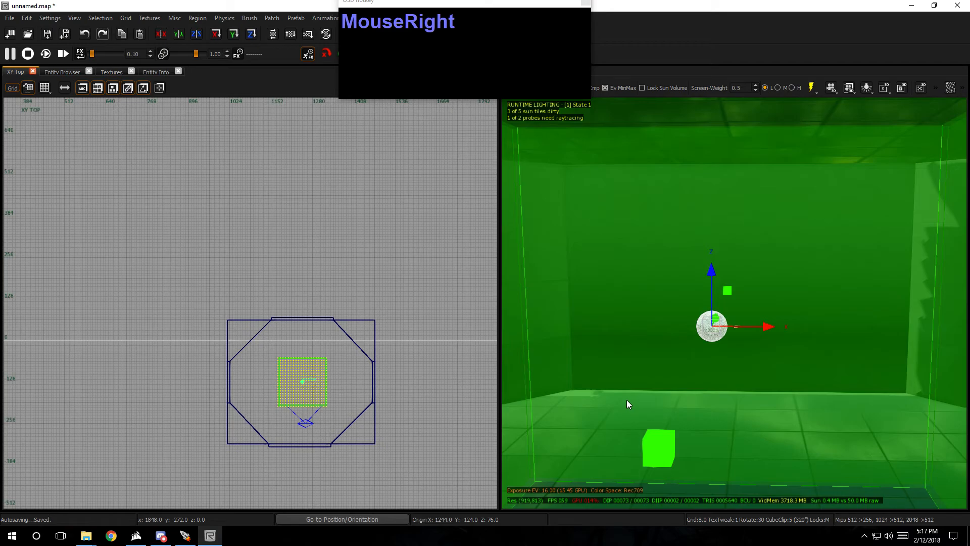
Disable the box option in the octagonal room's reflection probe properties
key(n)
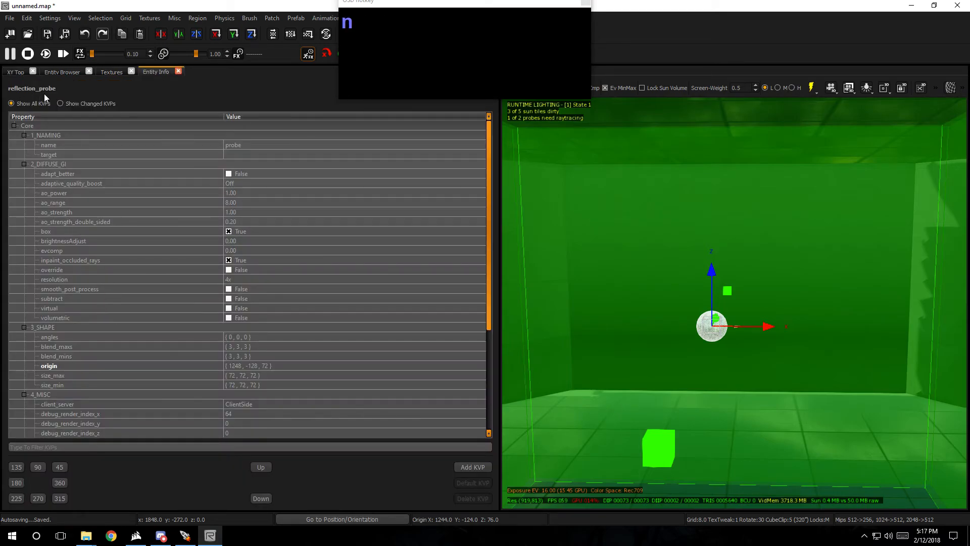
click(46, 232)
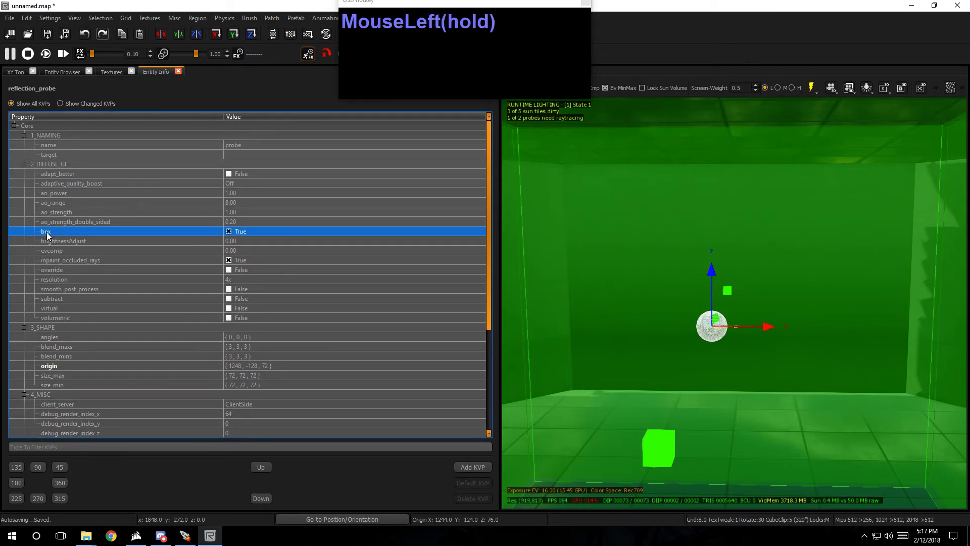
click(229, 232)
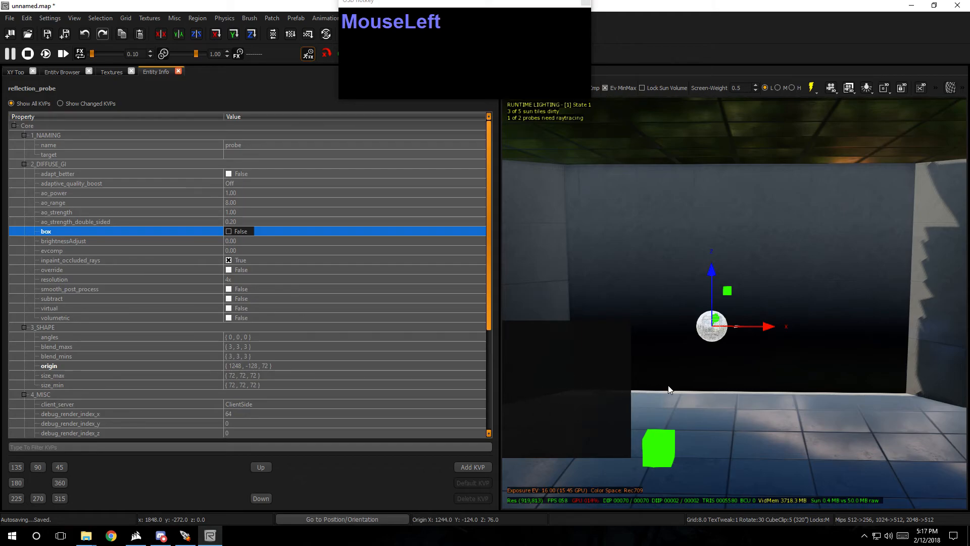
Pick the octagonal room's walls one by one as bounding planes for the reflection probe's custom volume
right_drag(783, 371, 740, 279)
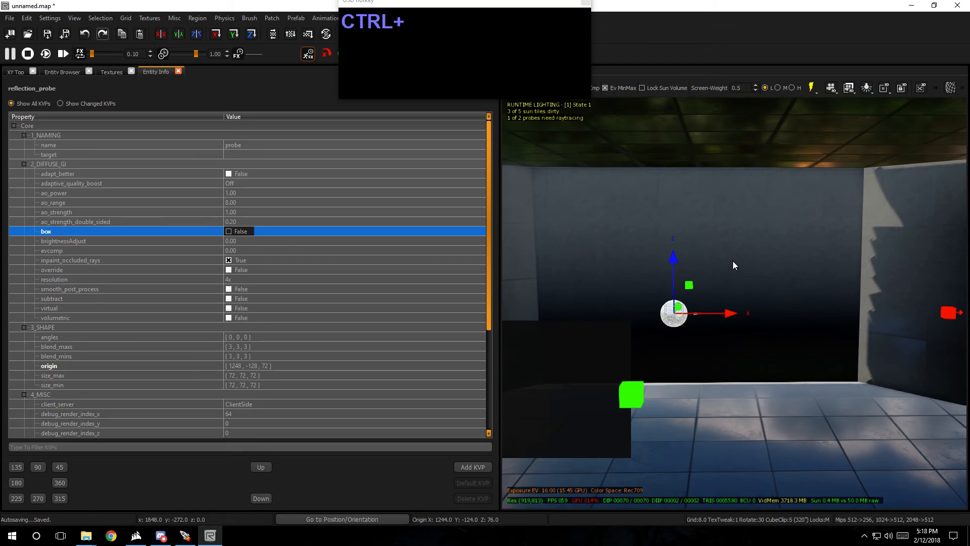
ctrl+click(733, 262)
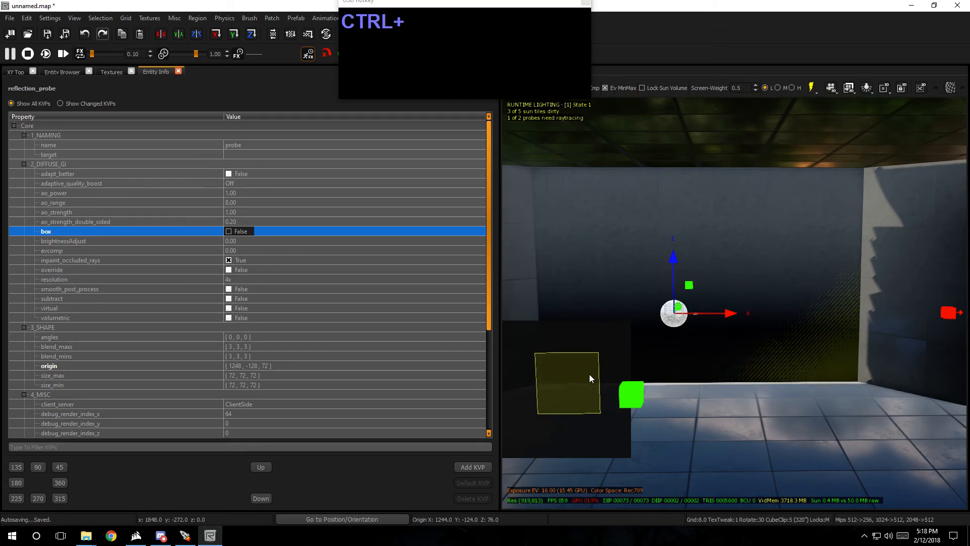
right_drag(720, 351, 713, 266)
ctrl+click(712, 266)
right_drag(722, 345, 708, 277)
mouse_move(723, 320)
right_down()
mouse_move(703, 358)
mouse_move(699, 318)
mouse_move(713, 334)
right_up()
ctrl+click(699, 318)
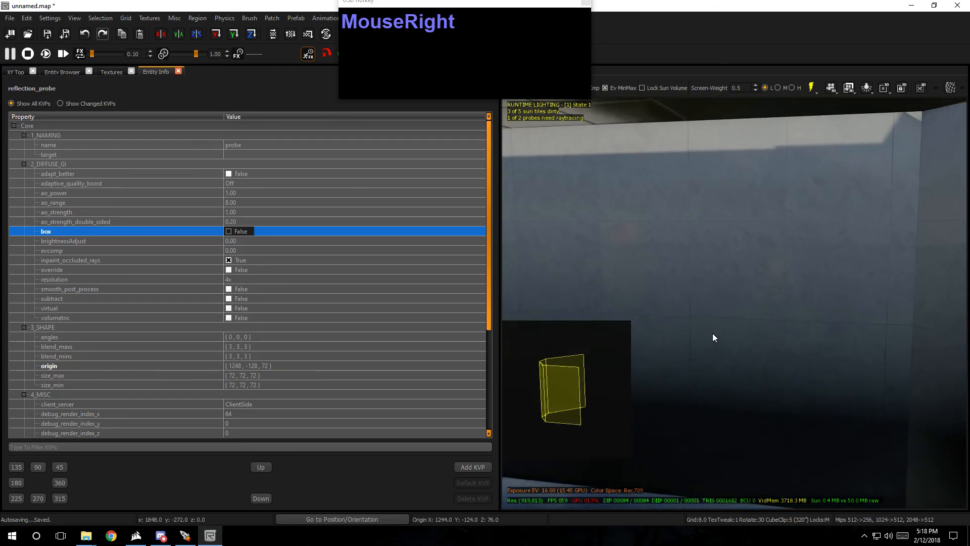
ctrl+click(695, 302)
mouse_move(695, 302)
right_down()
mouse_move(728, 303)
mouse_move(698, 264)
right_up()
ctrl+click(712, 277)
ctrl+click(691, 255)
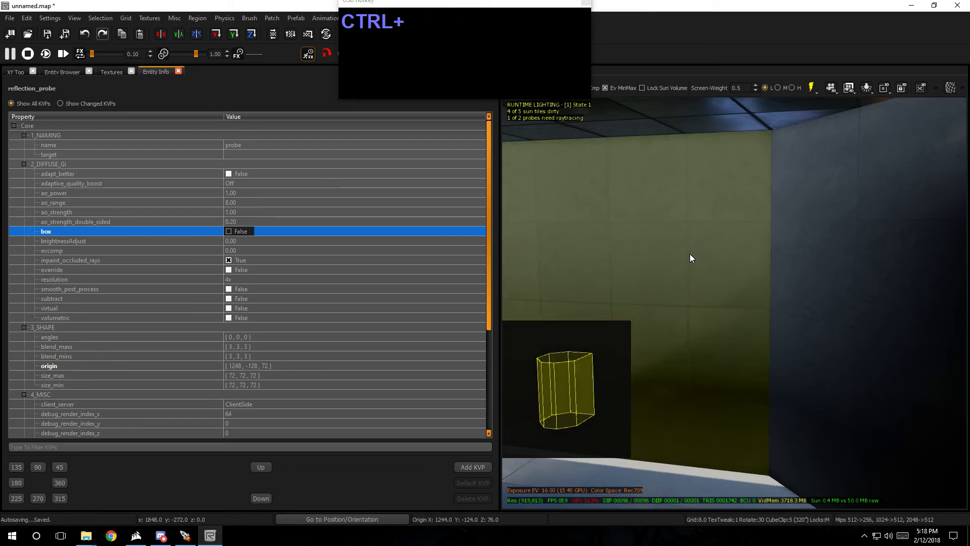
right_drag(663, 306, 621, 317)
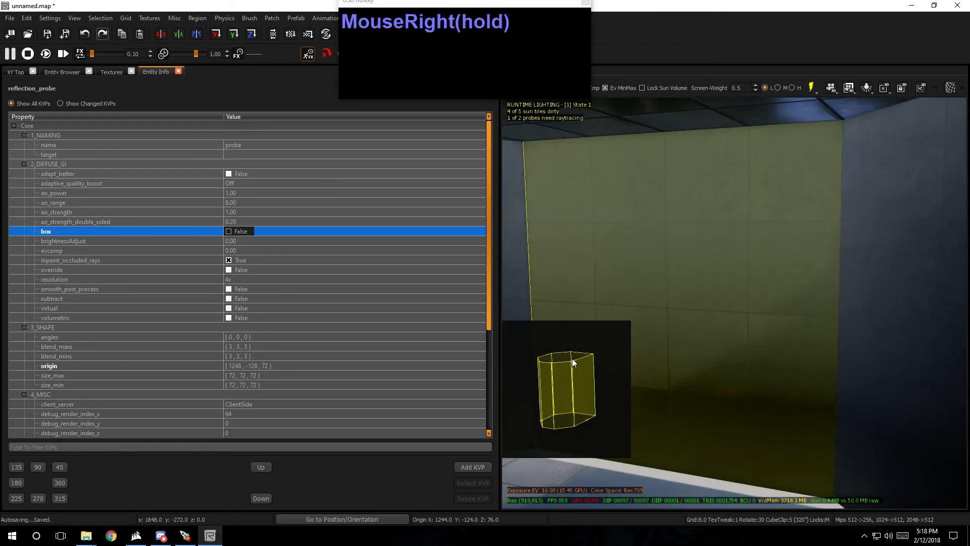
right_drag(568, 359, 570, 359)
click(588, 360)
Close the reflection probe's volume with the remaining bounding surfaces, including the ceiling and floor, and check its fit around the room
right_drag(675, 283, 749, 138)
ctrl+click(705, 247)
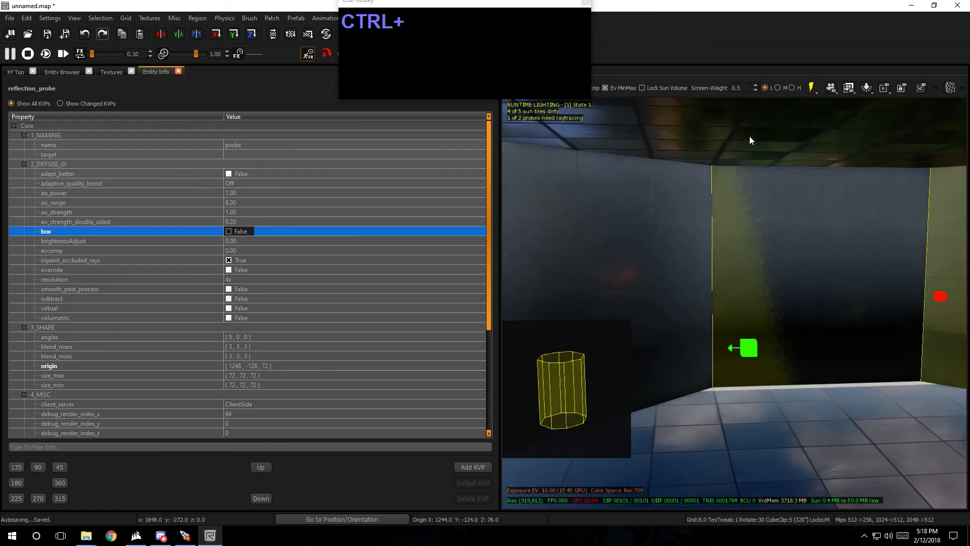
ctrl+click(773, 426)
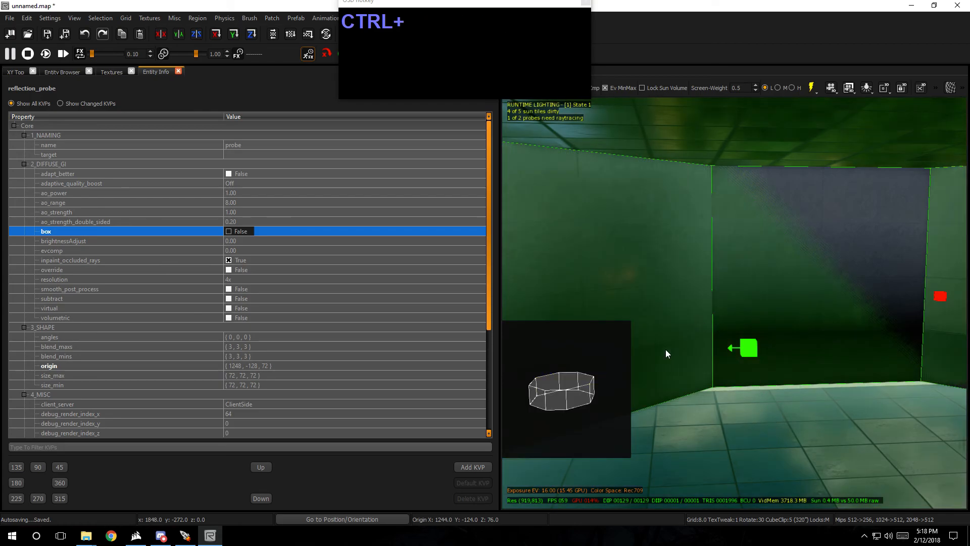
mouse_move(708, 339)
right_down()
mouse_move(692, 328)
mouse_move(642, 329)
mouse_move(708, 339)
right_up()
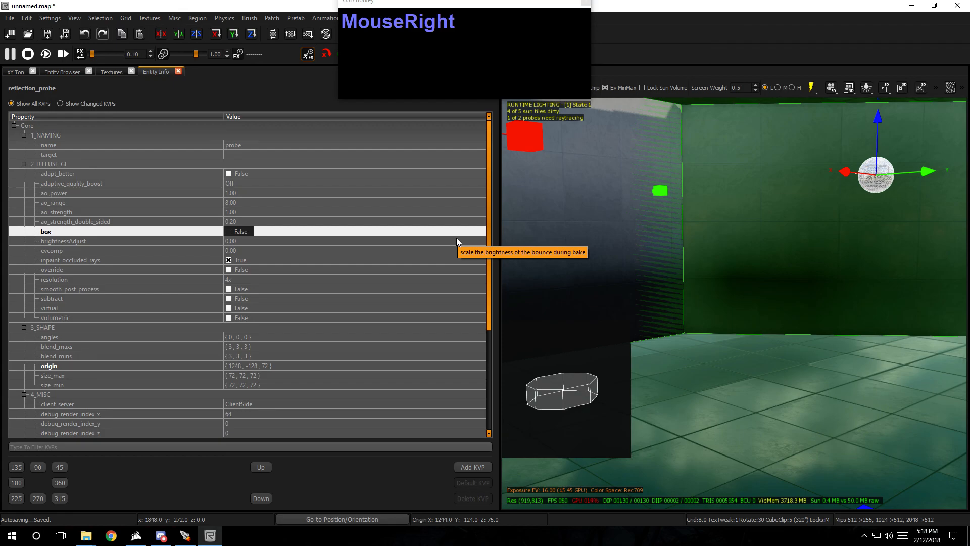
right_drag(619, 314, 392, 173)
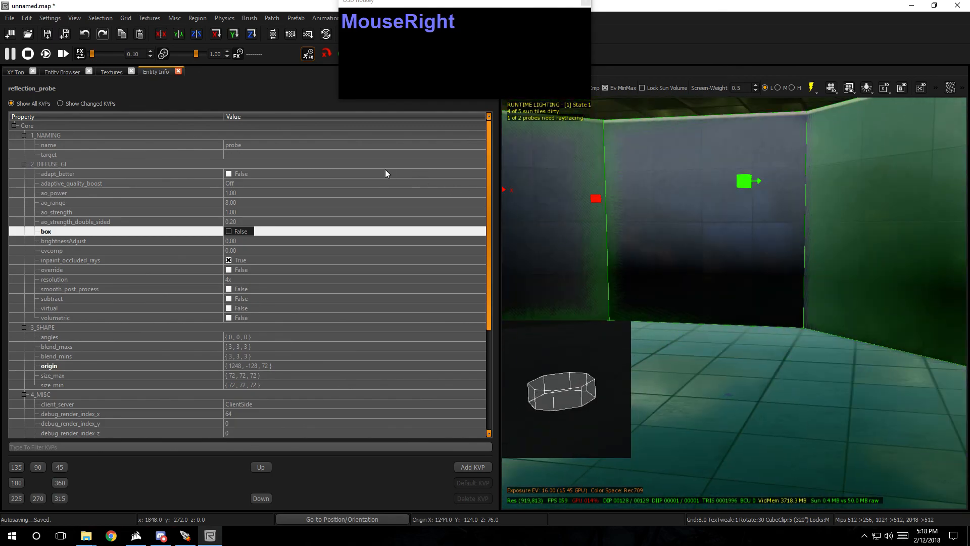